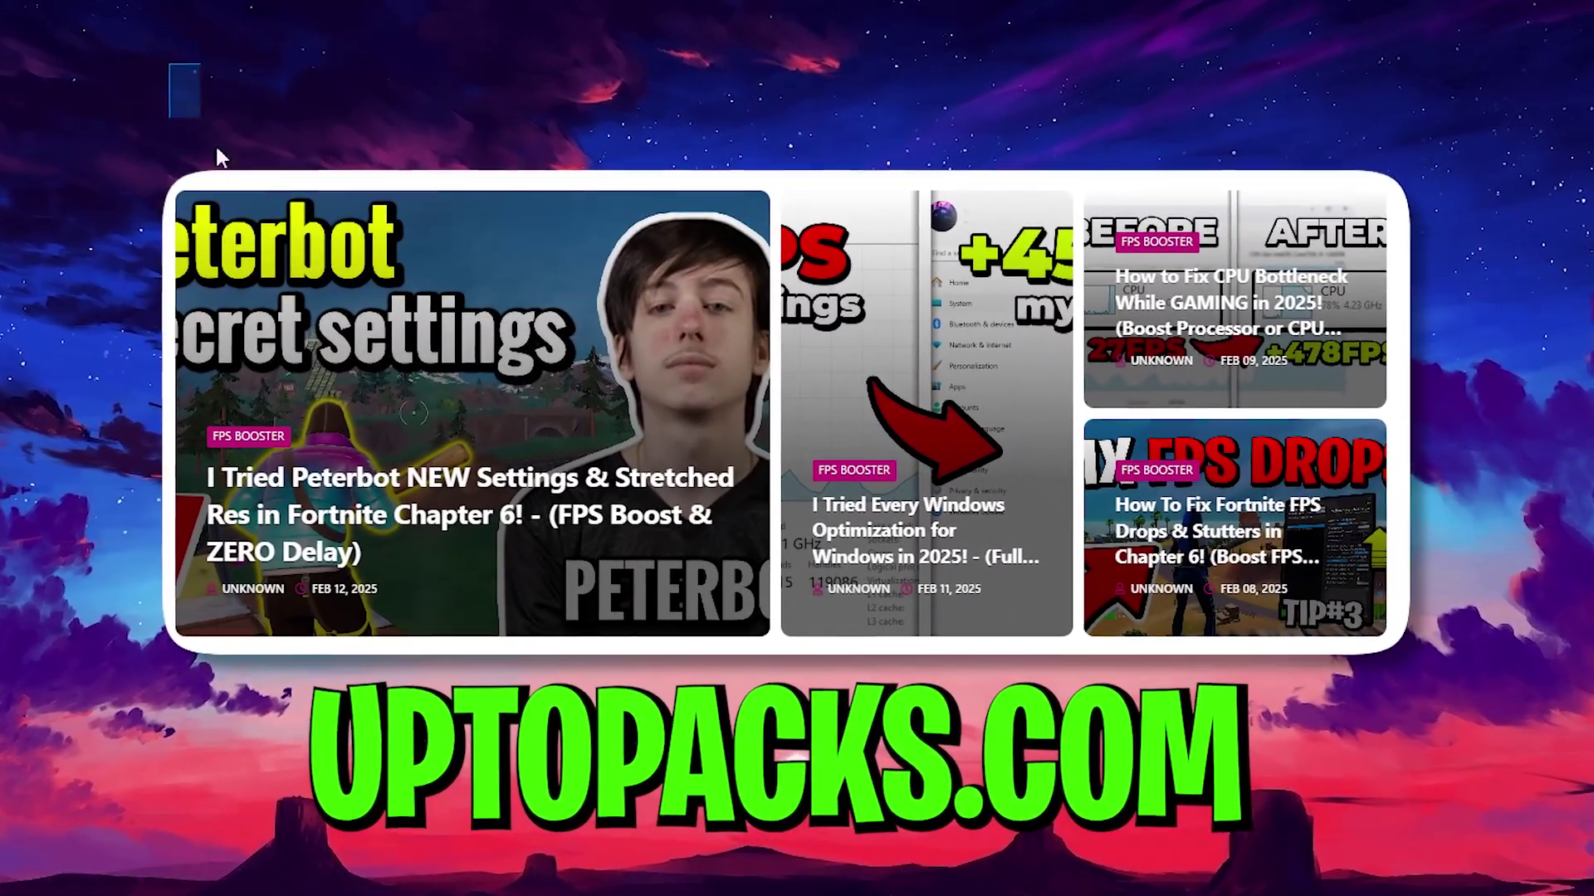
- Open the Best Game User Settings folder and look inside High End PCs
left_click_drag(220, 158, 486, 441)
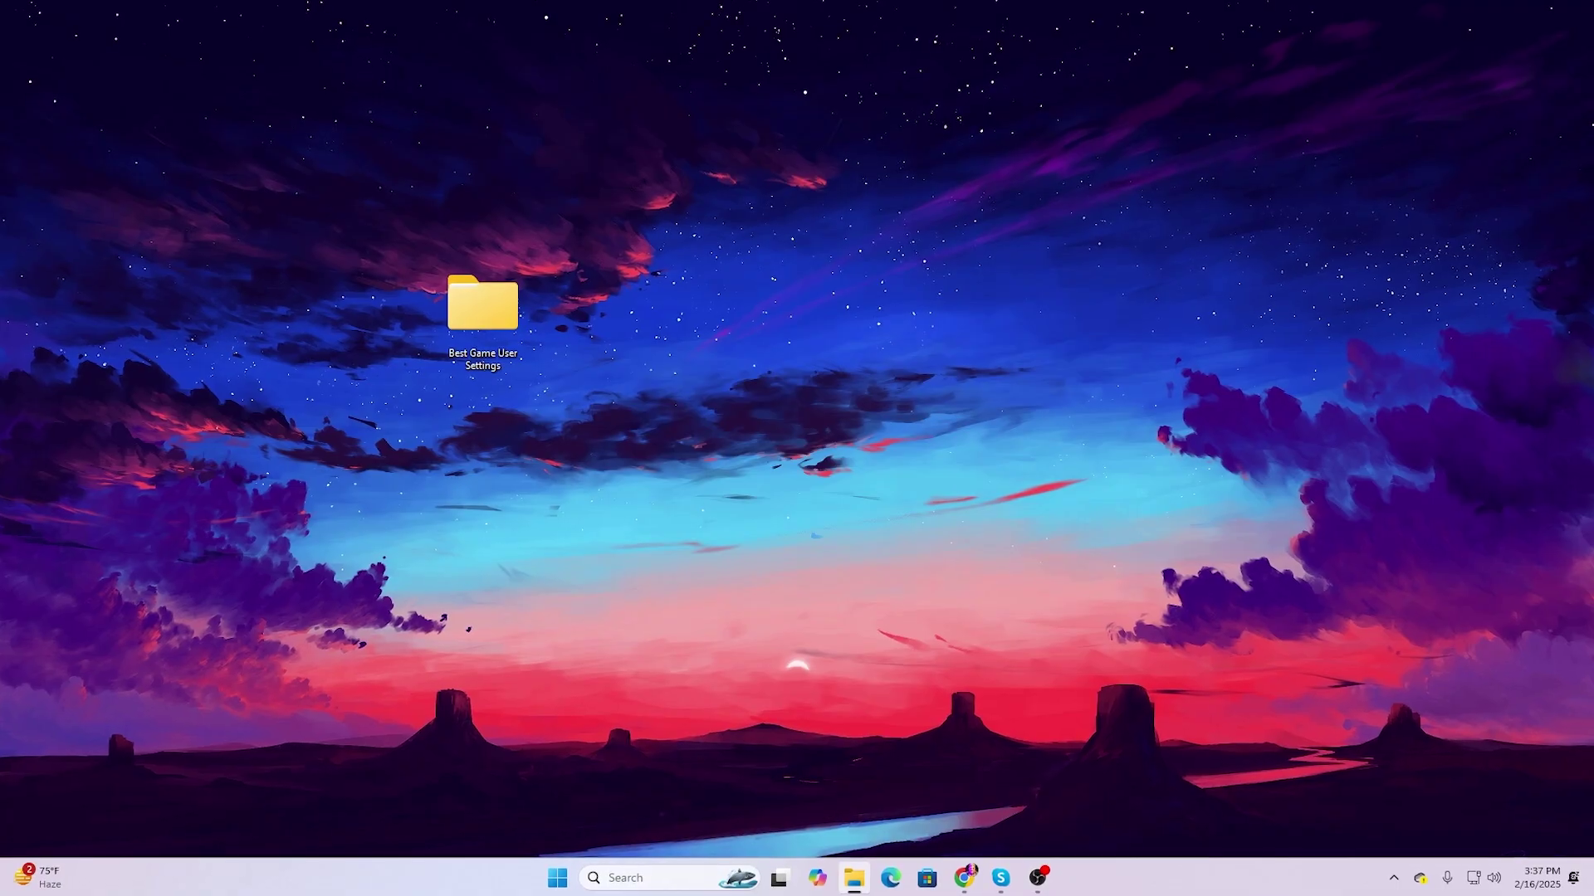
double_click(295, 217)
left_click_drag(567, 388, 888, 184)
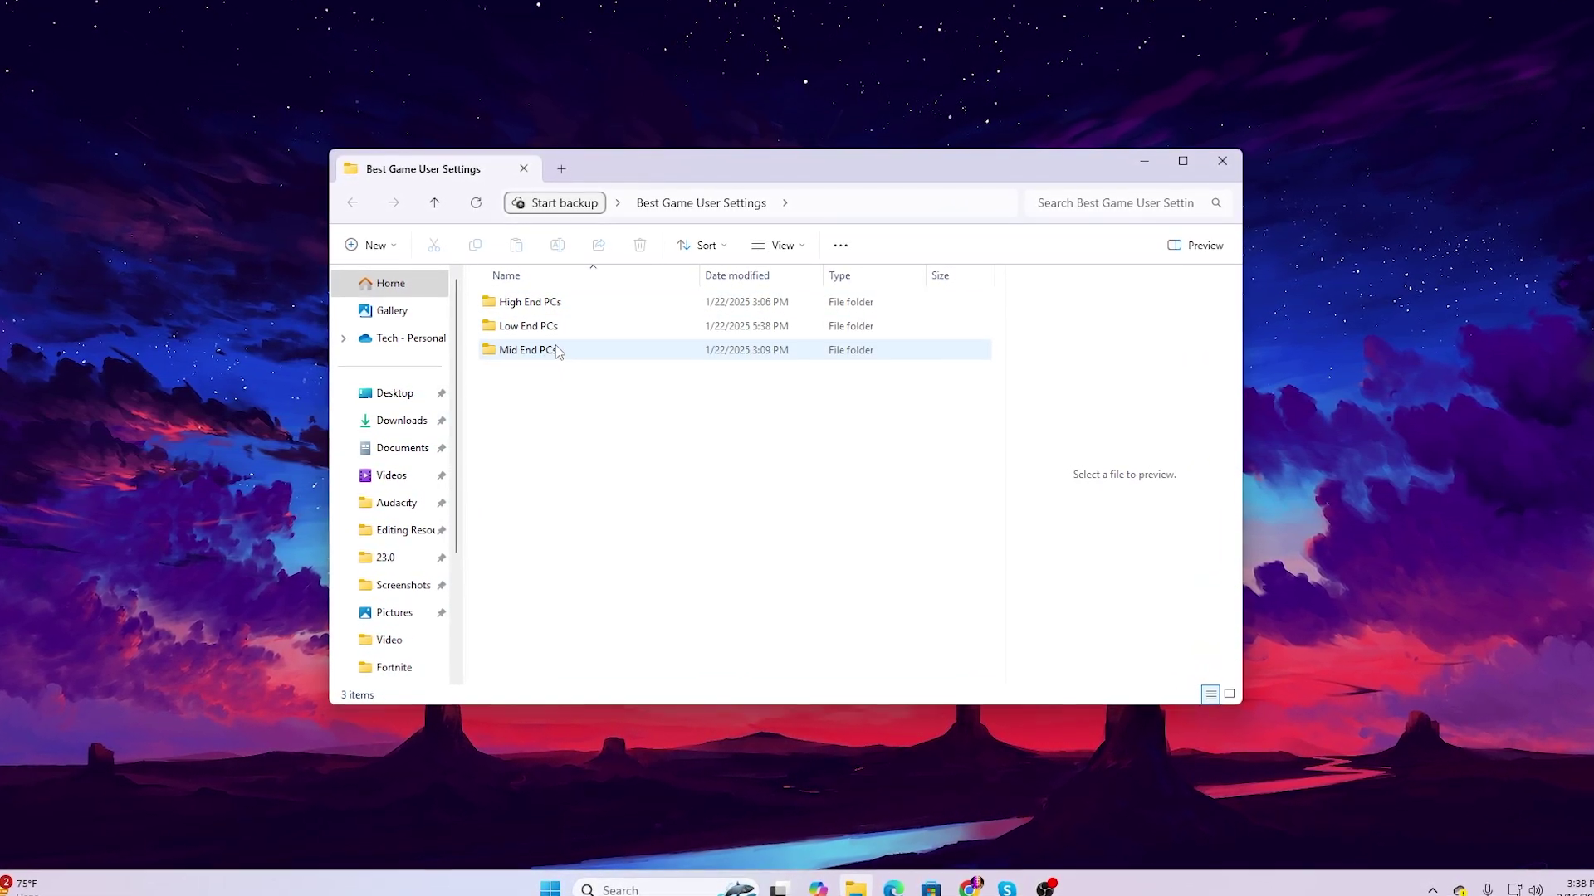
double_click(535, 303)
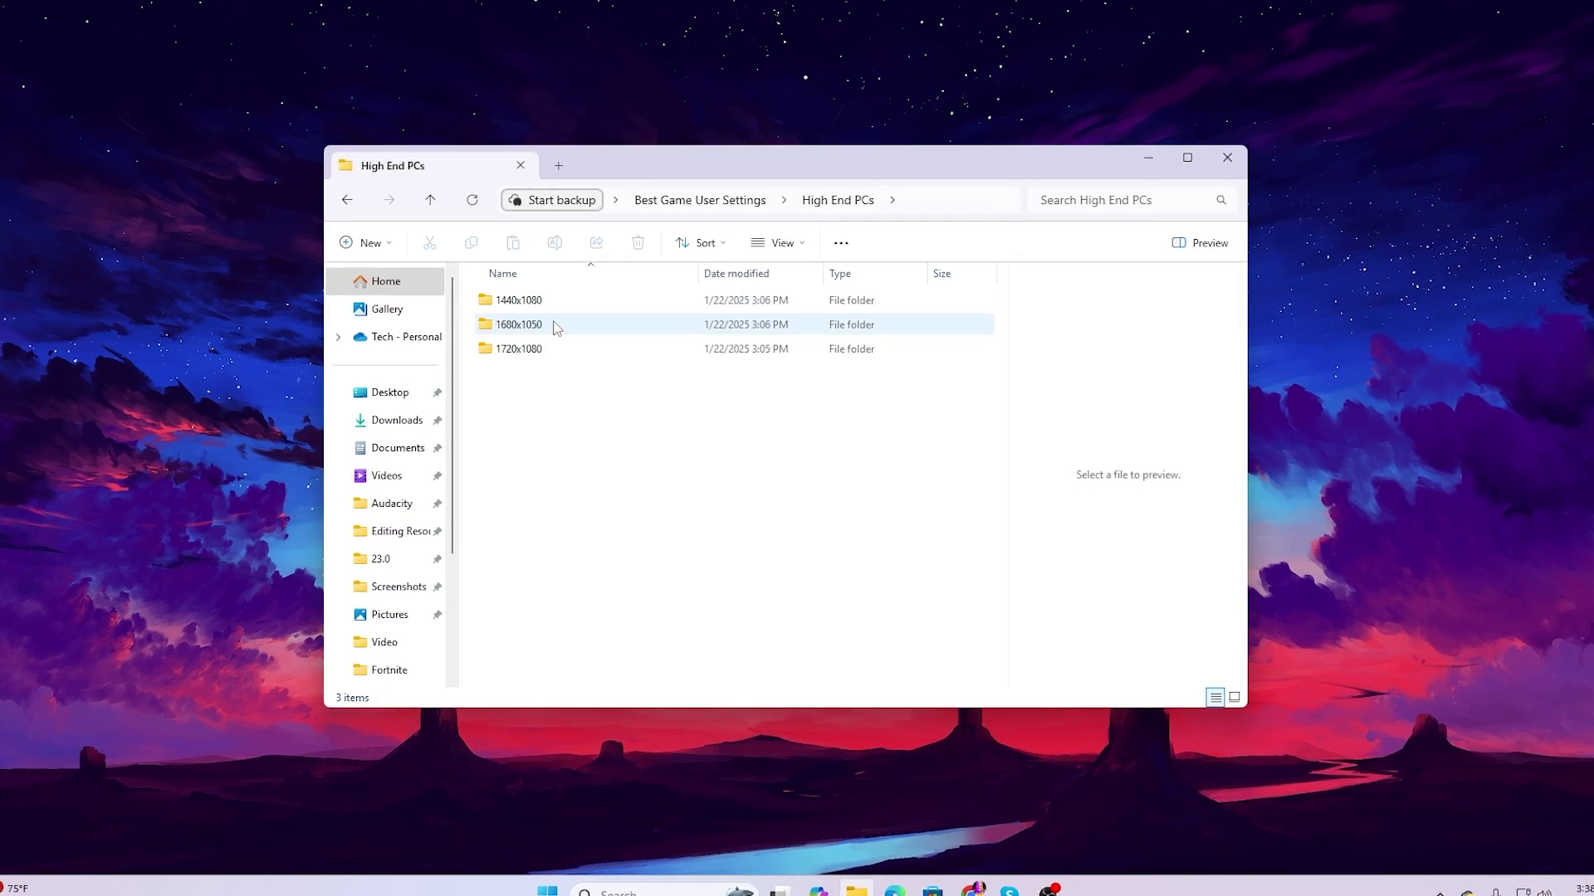
key("alt+Left")
- Check Low End PCs, then open Mid End PCs > 1440x1080
double_click(522, 321)
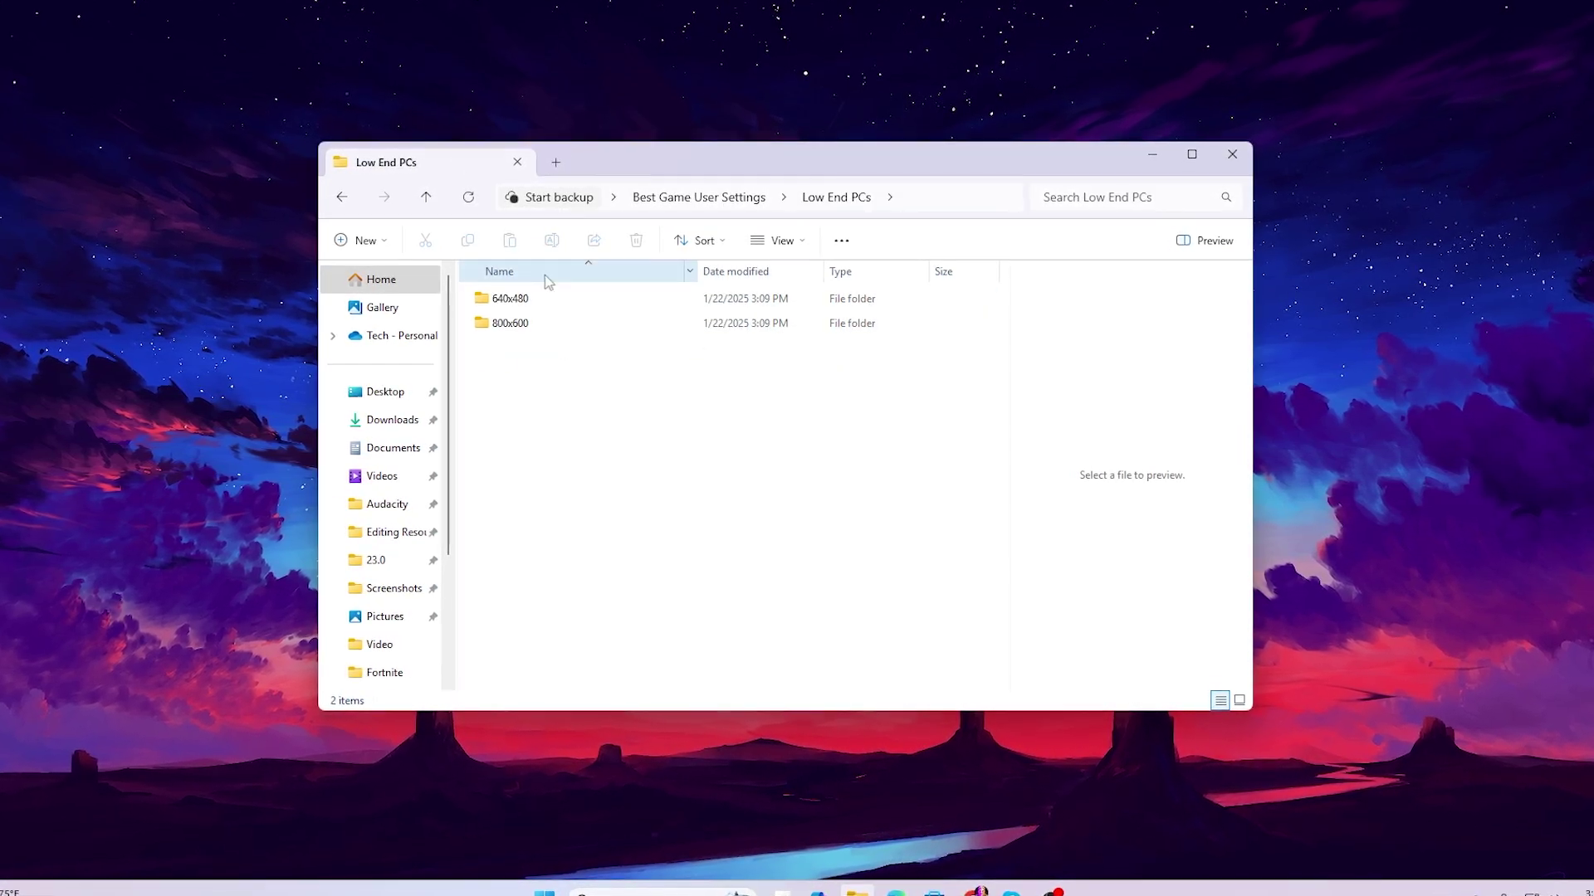
key("alt+Left")
double_click(530, 347)
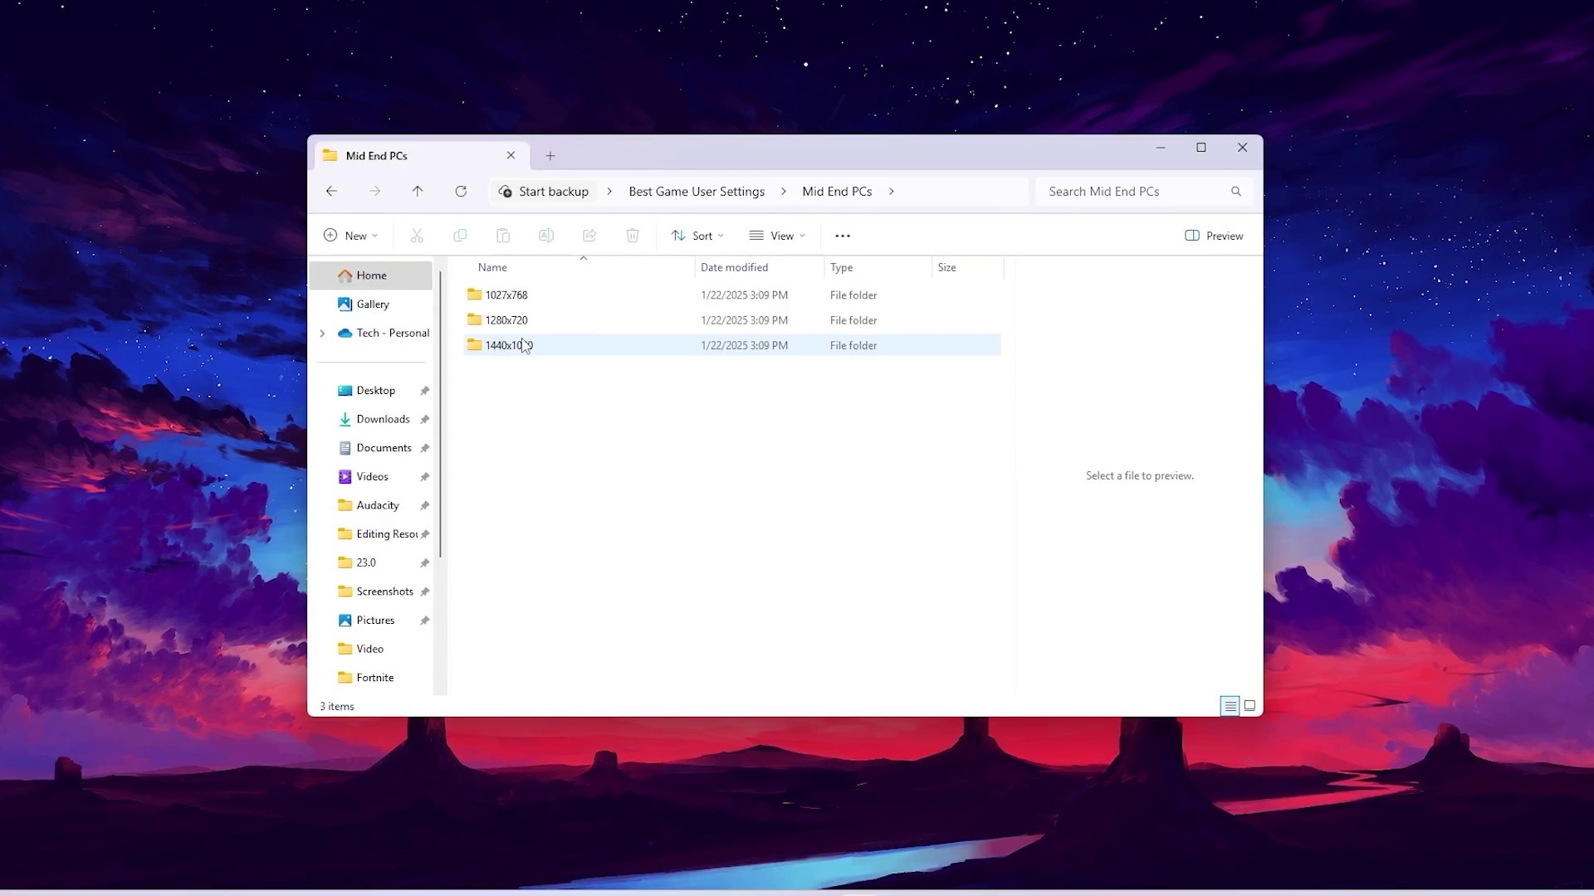
double_click(523, 345)
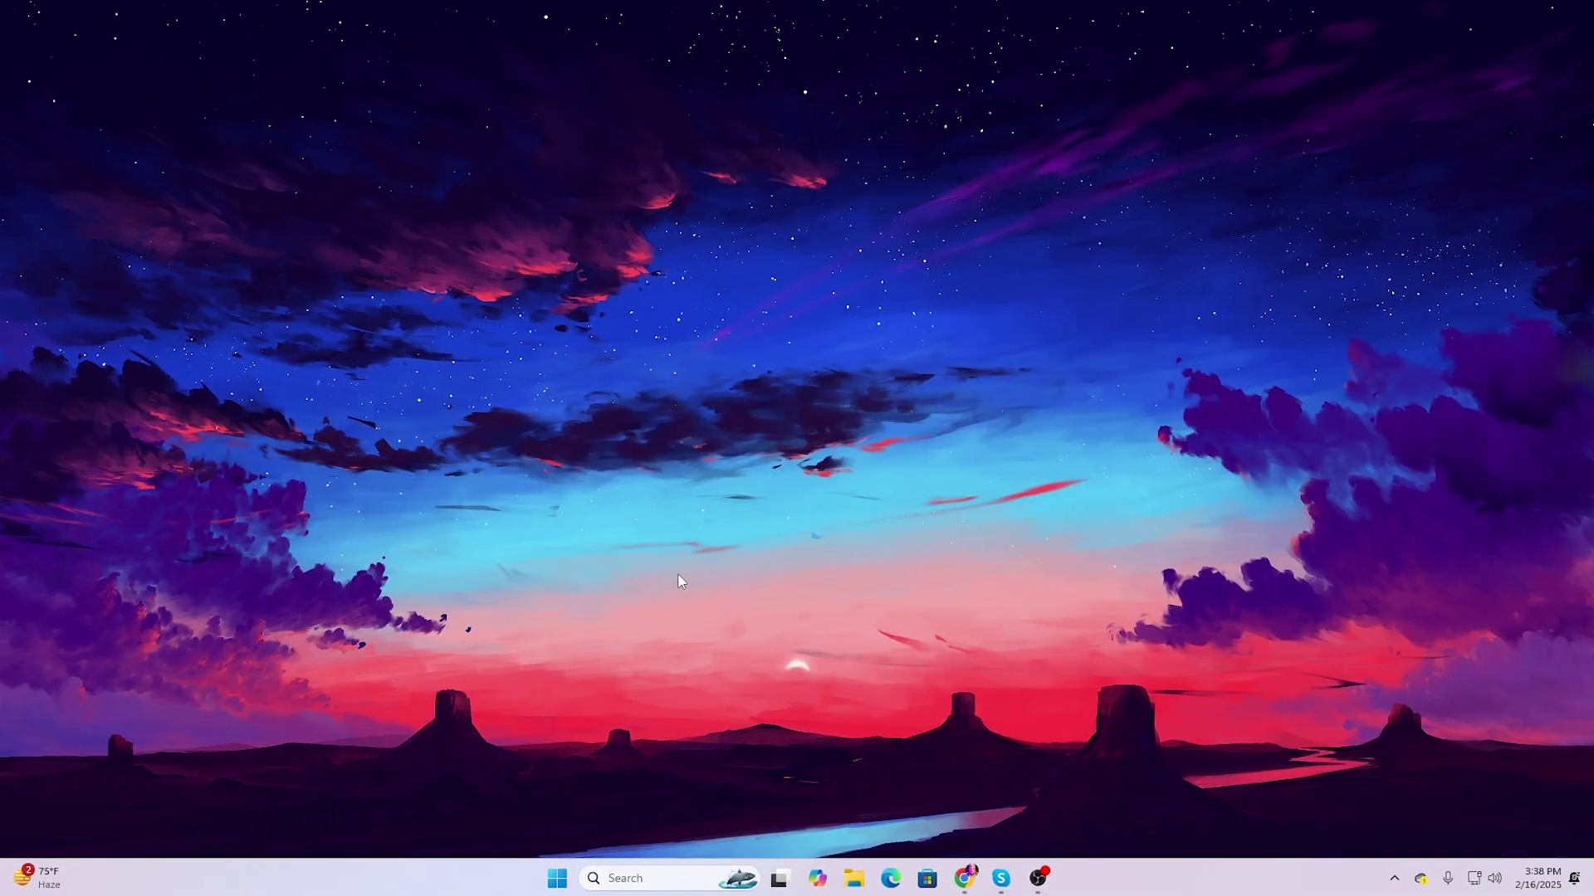
- Run %localappdata% from the Run dialog to open AppData Local
key("super+r")
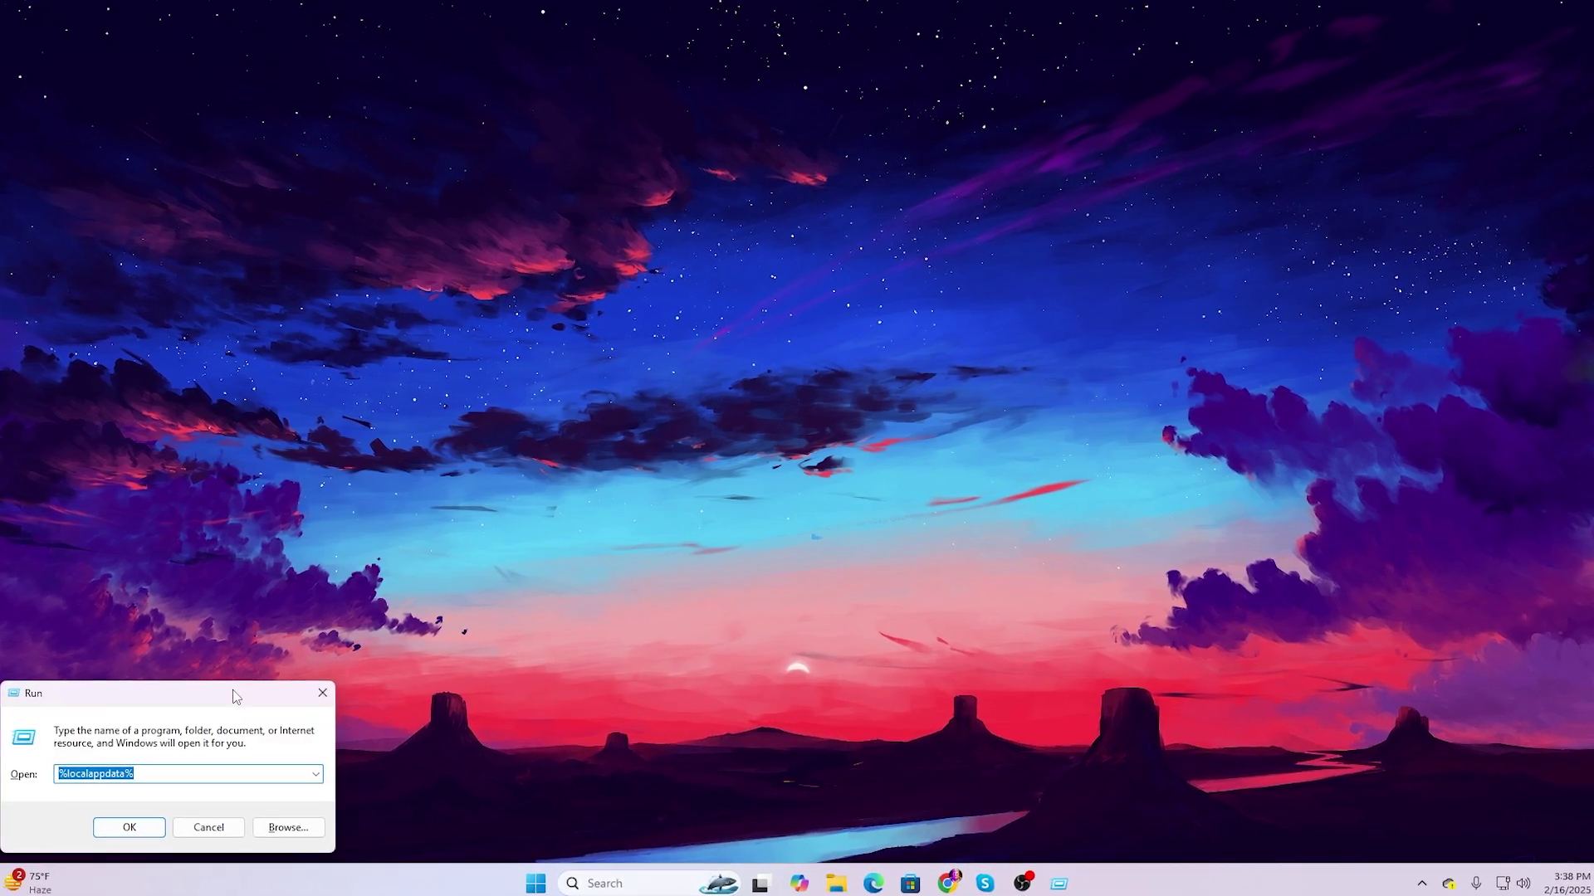
left_click_drag(234, 698, 783, 330)
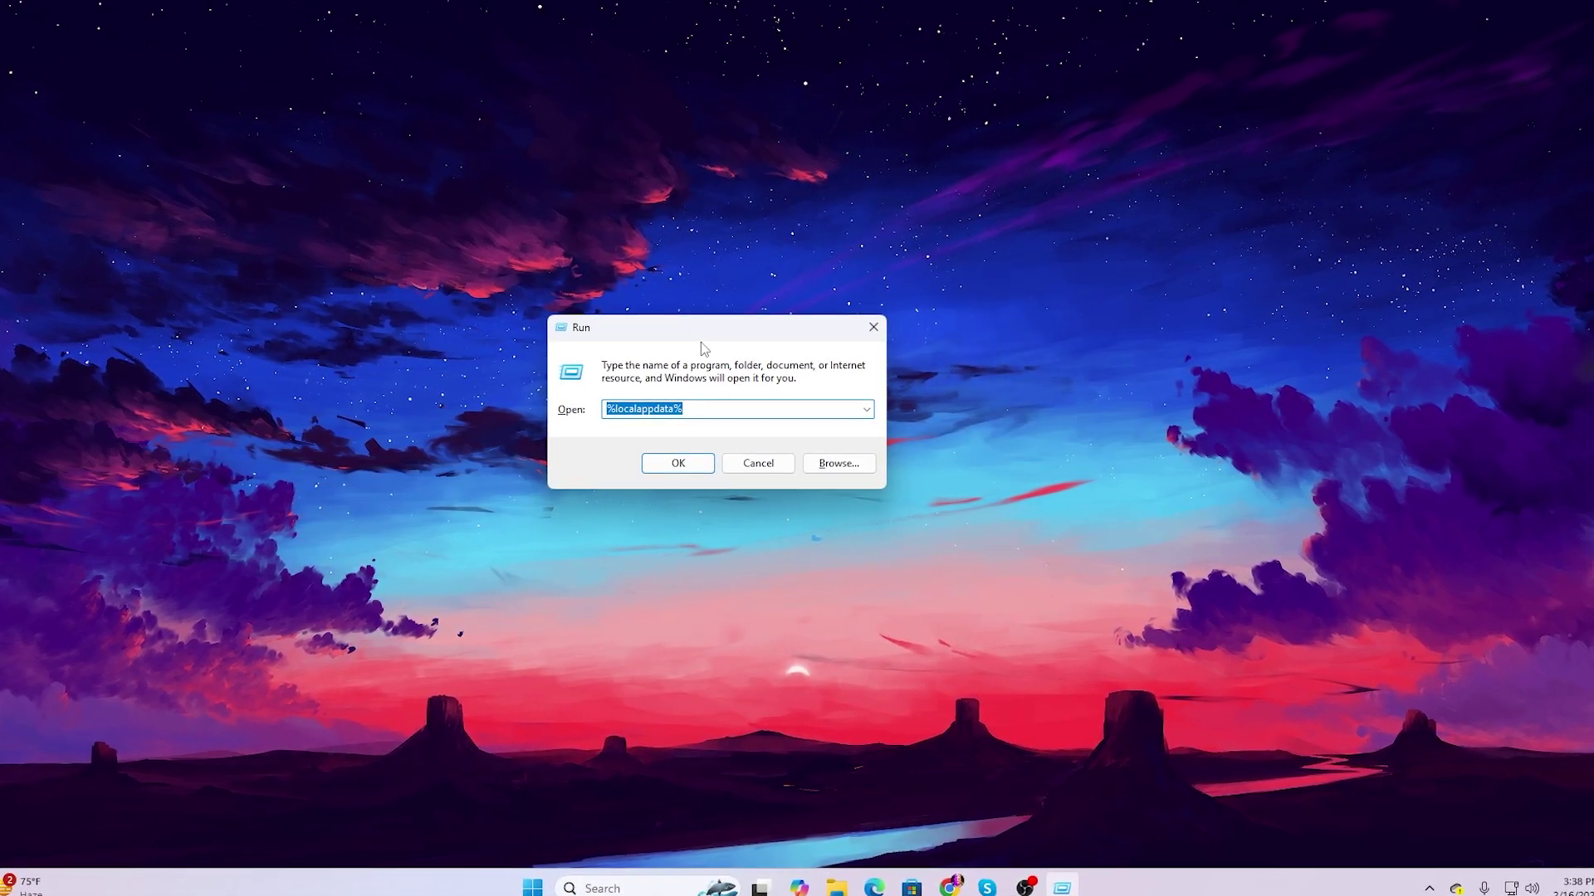
left_click(609, 411)
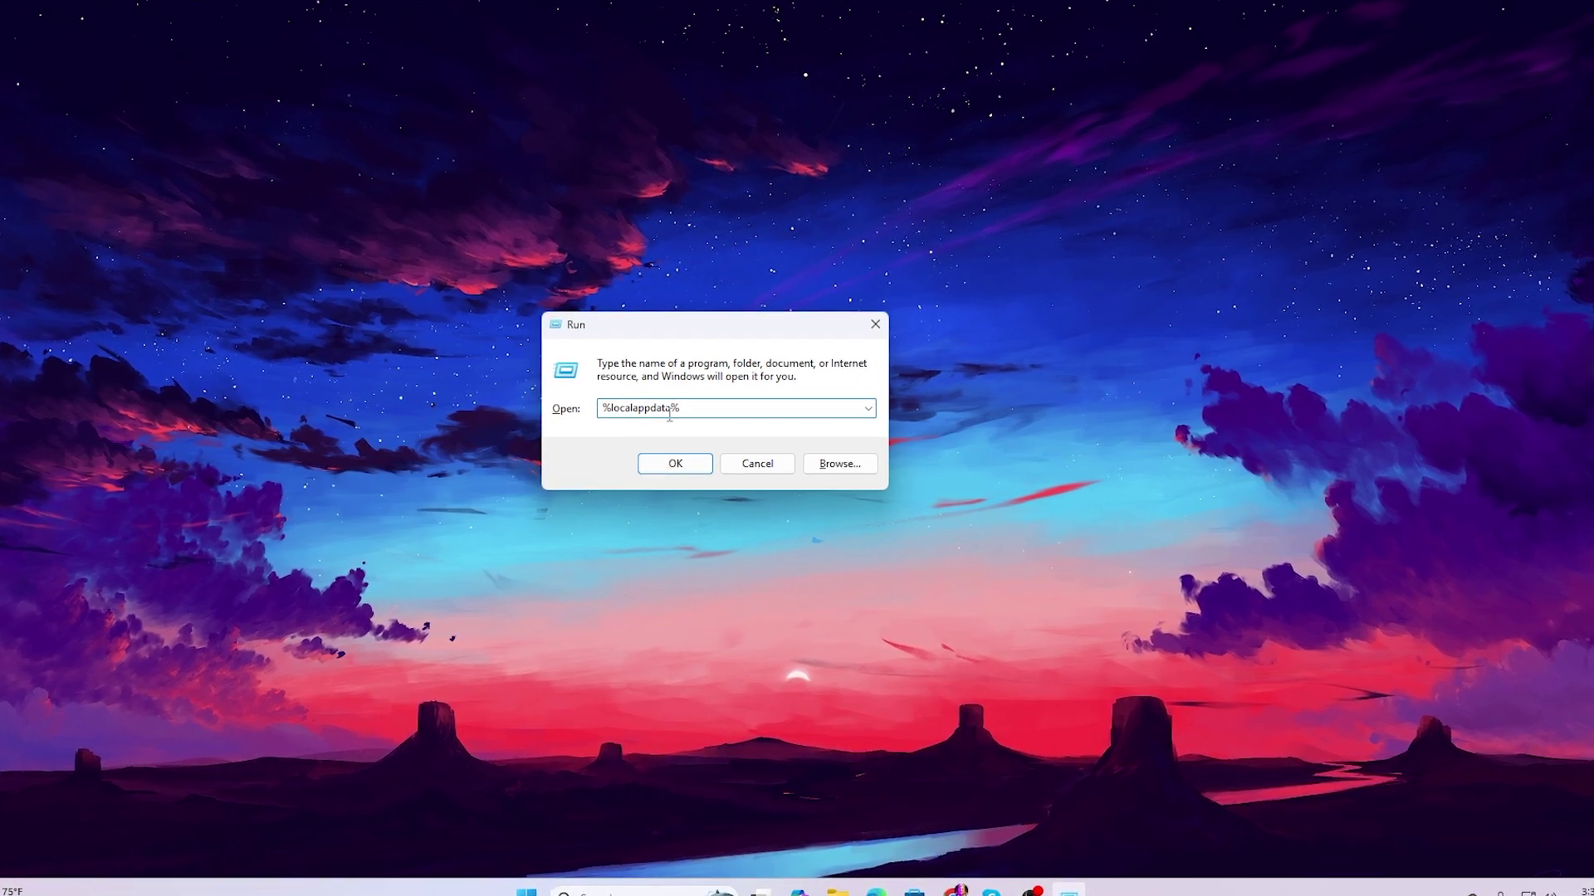
left_click(669, 463)
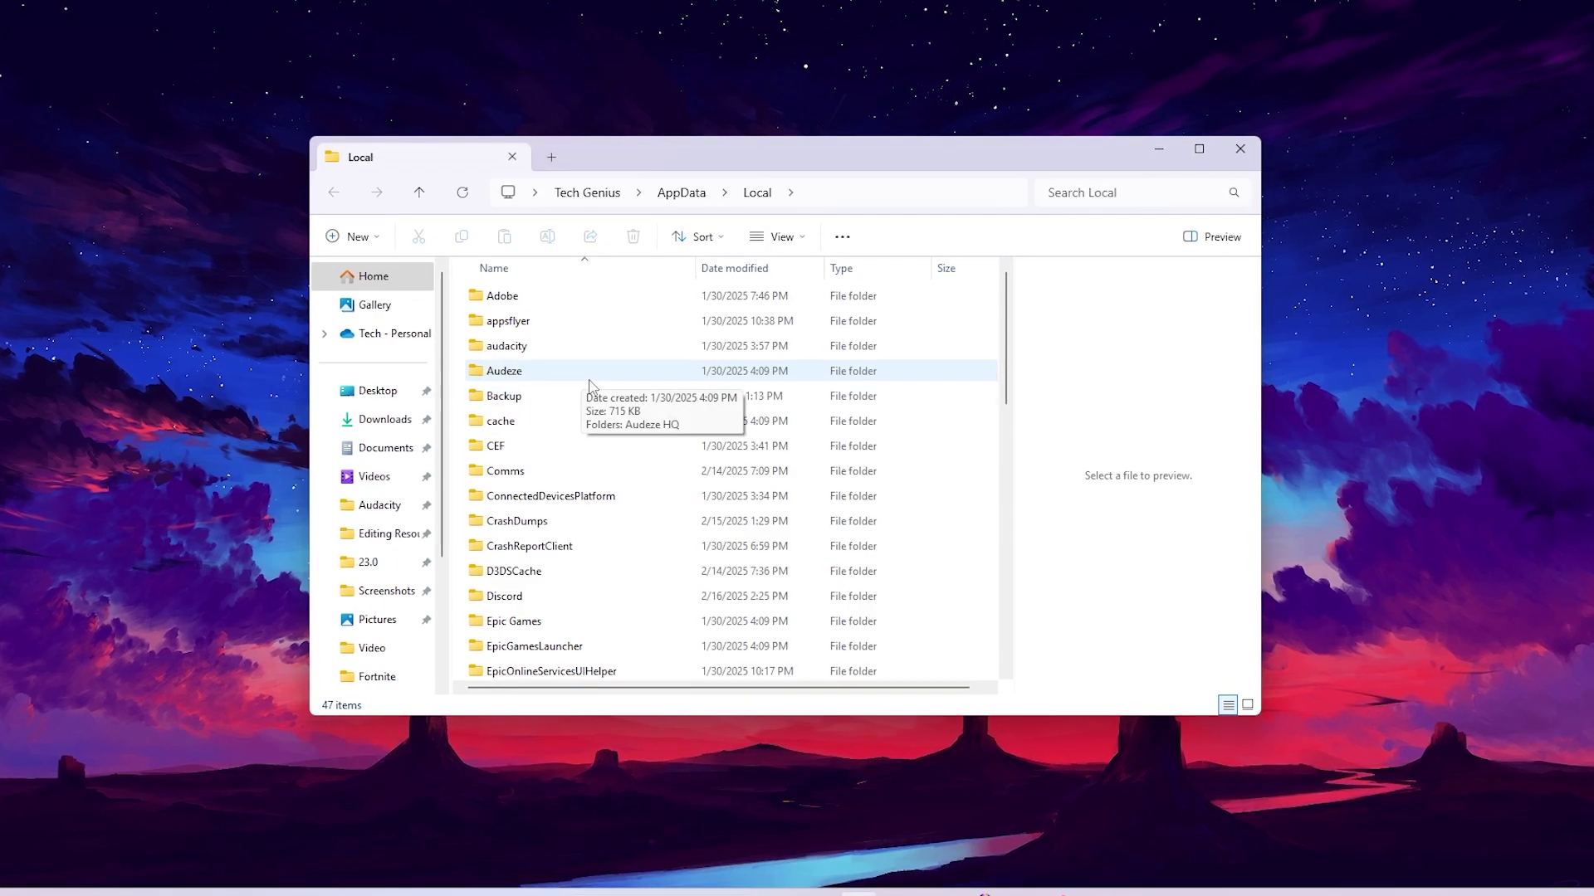
- Navigate to FortniteGame\Saved\Config\WindowsClient in AppData Local
type("fortnite")
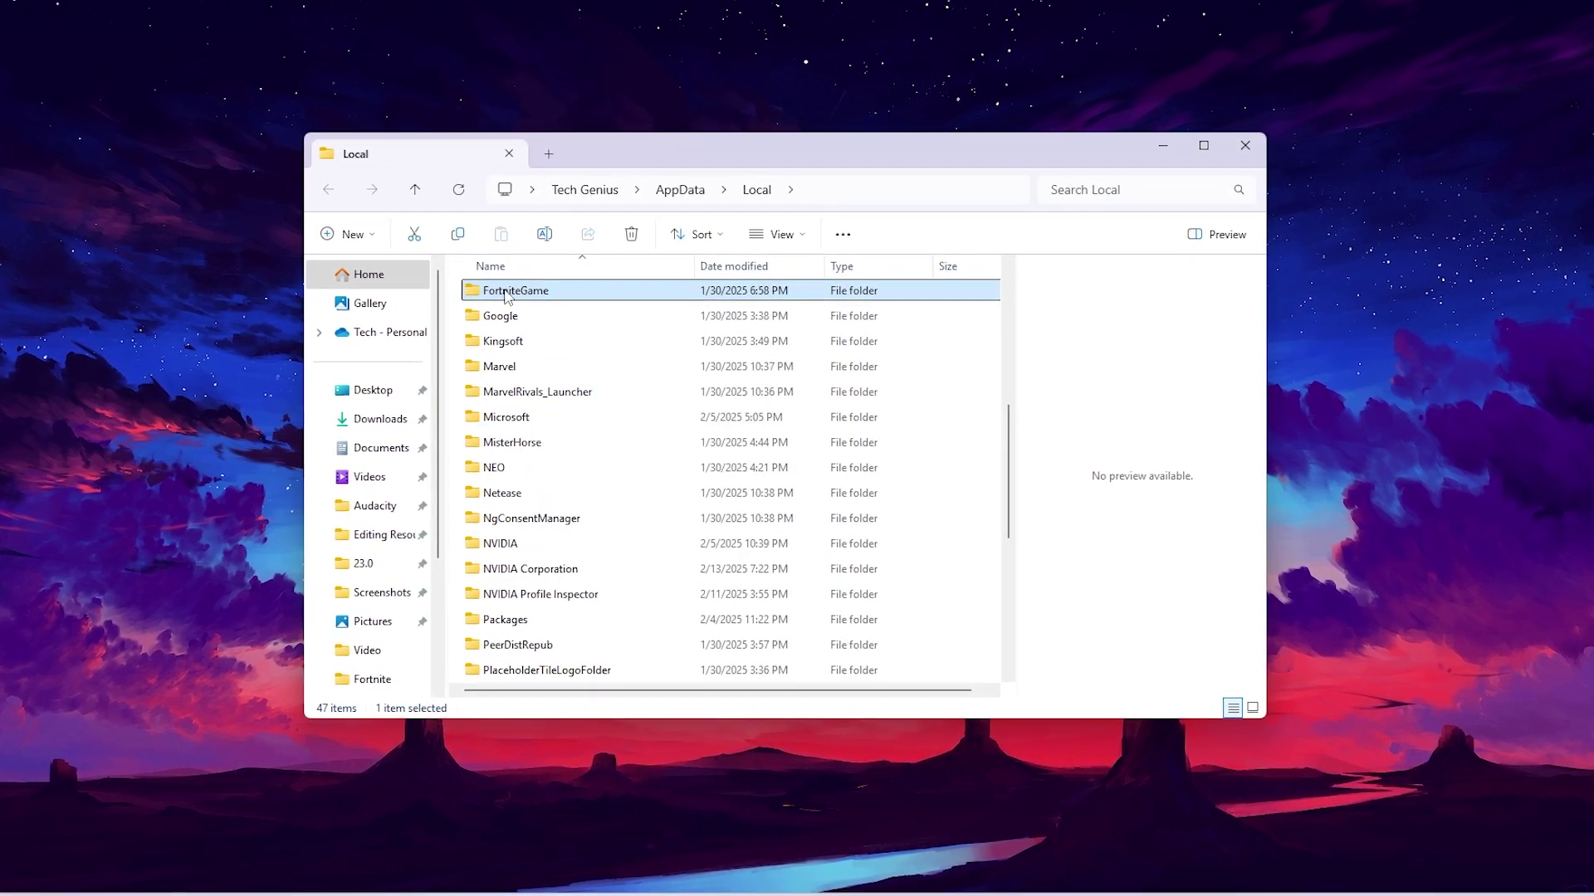
double_click(508, 292)
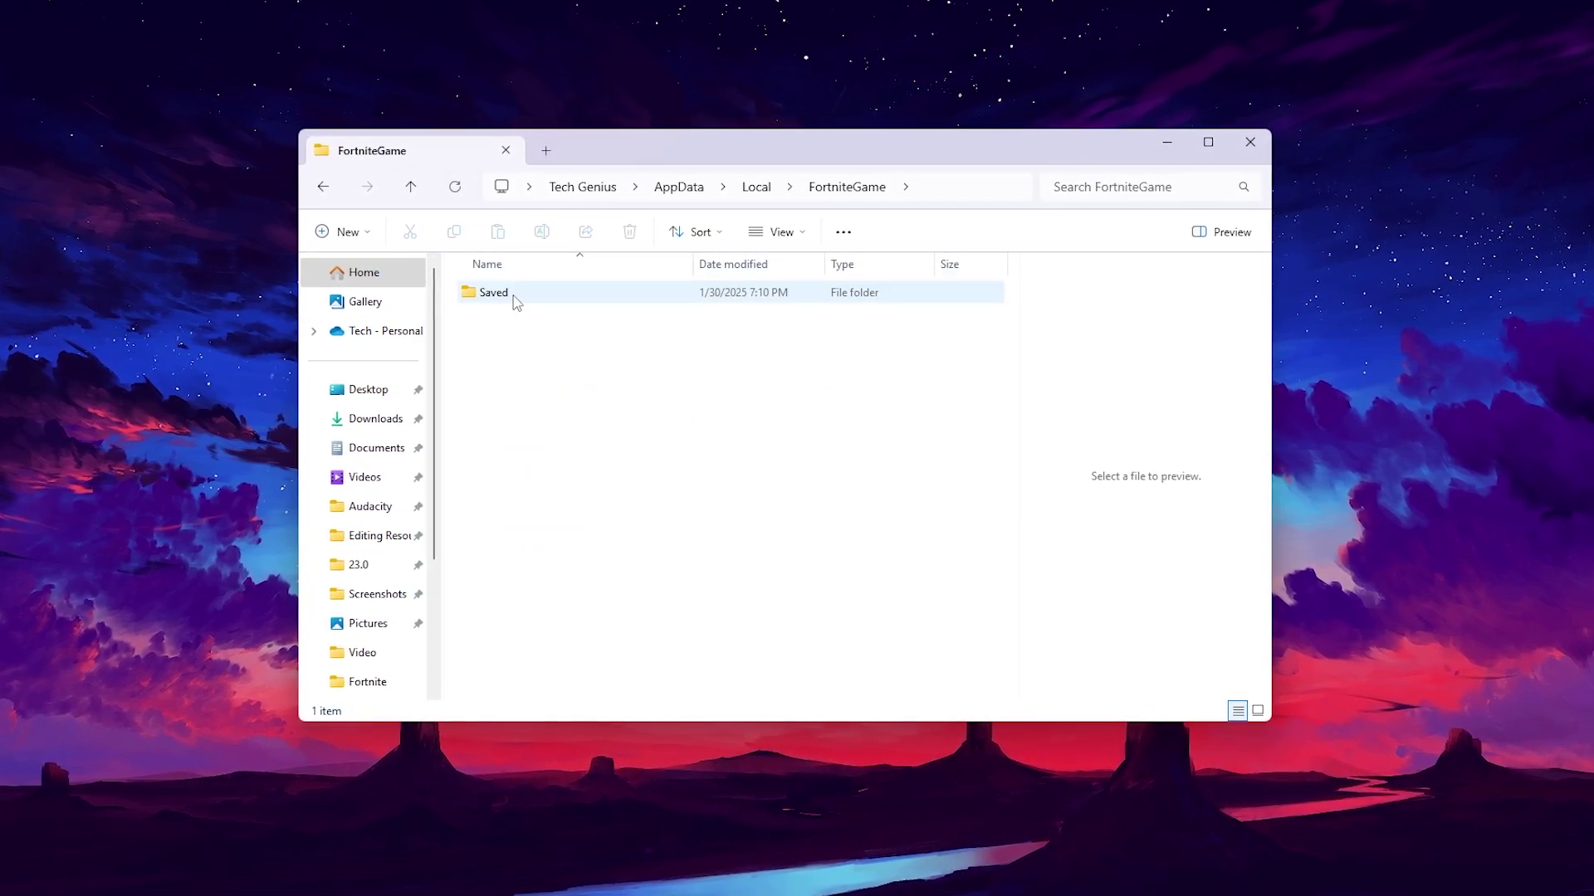
double_click(517, 298)
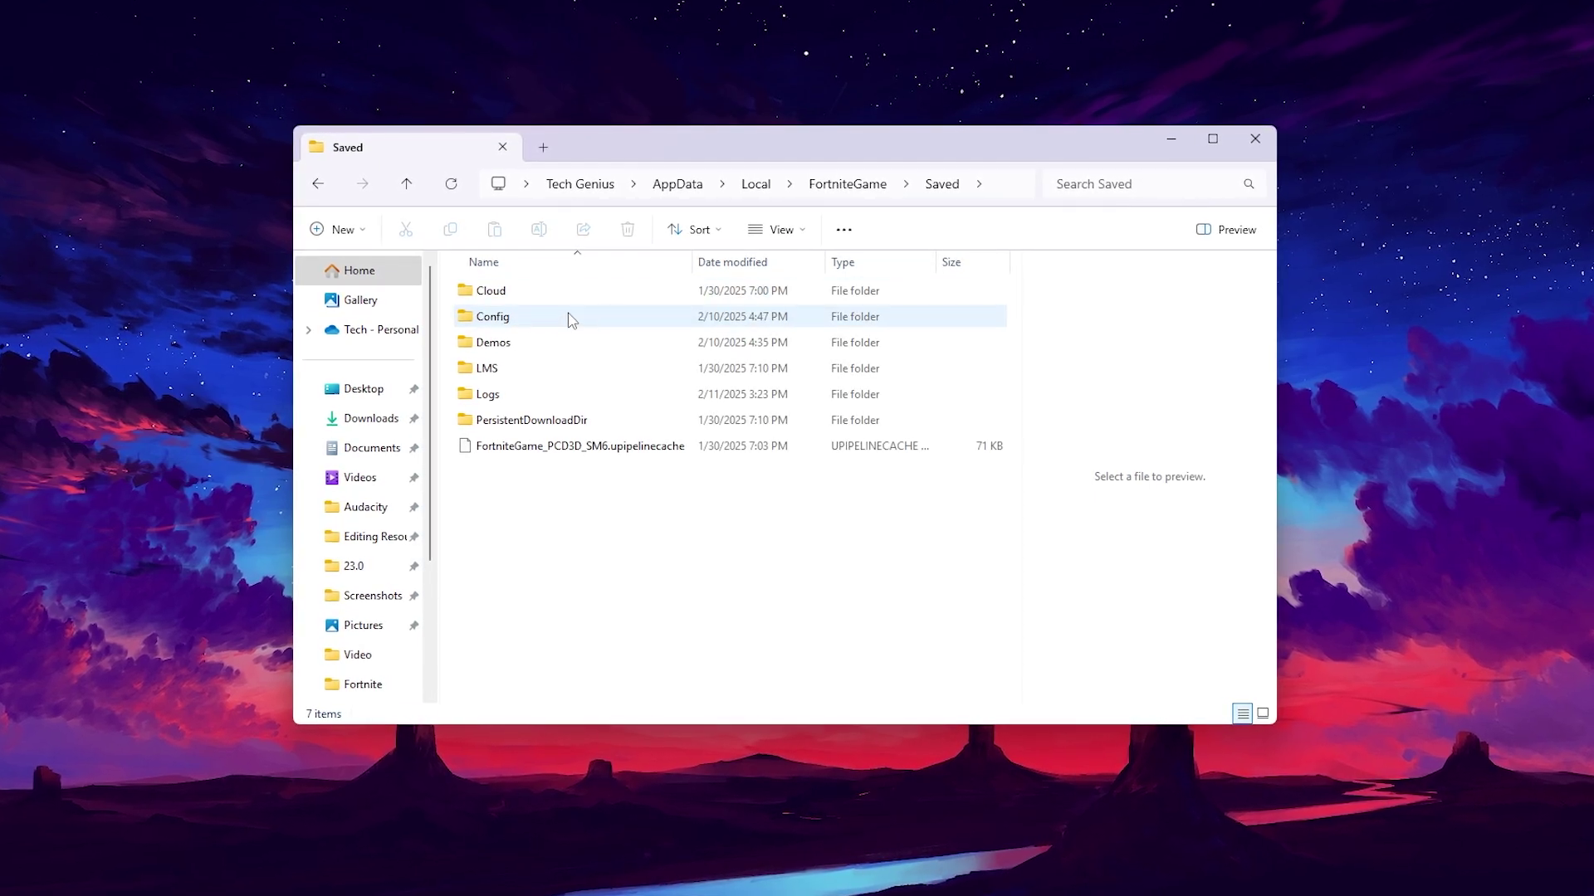
double_click(572, 320)
double_click(532, 315)
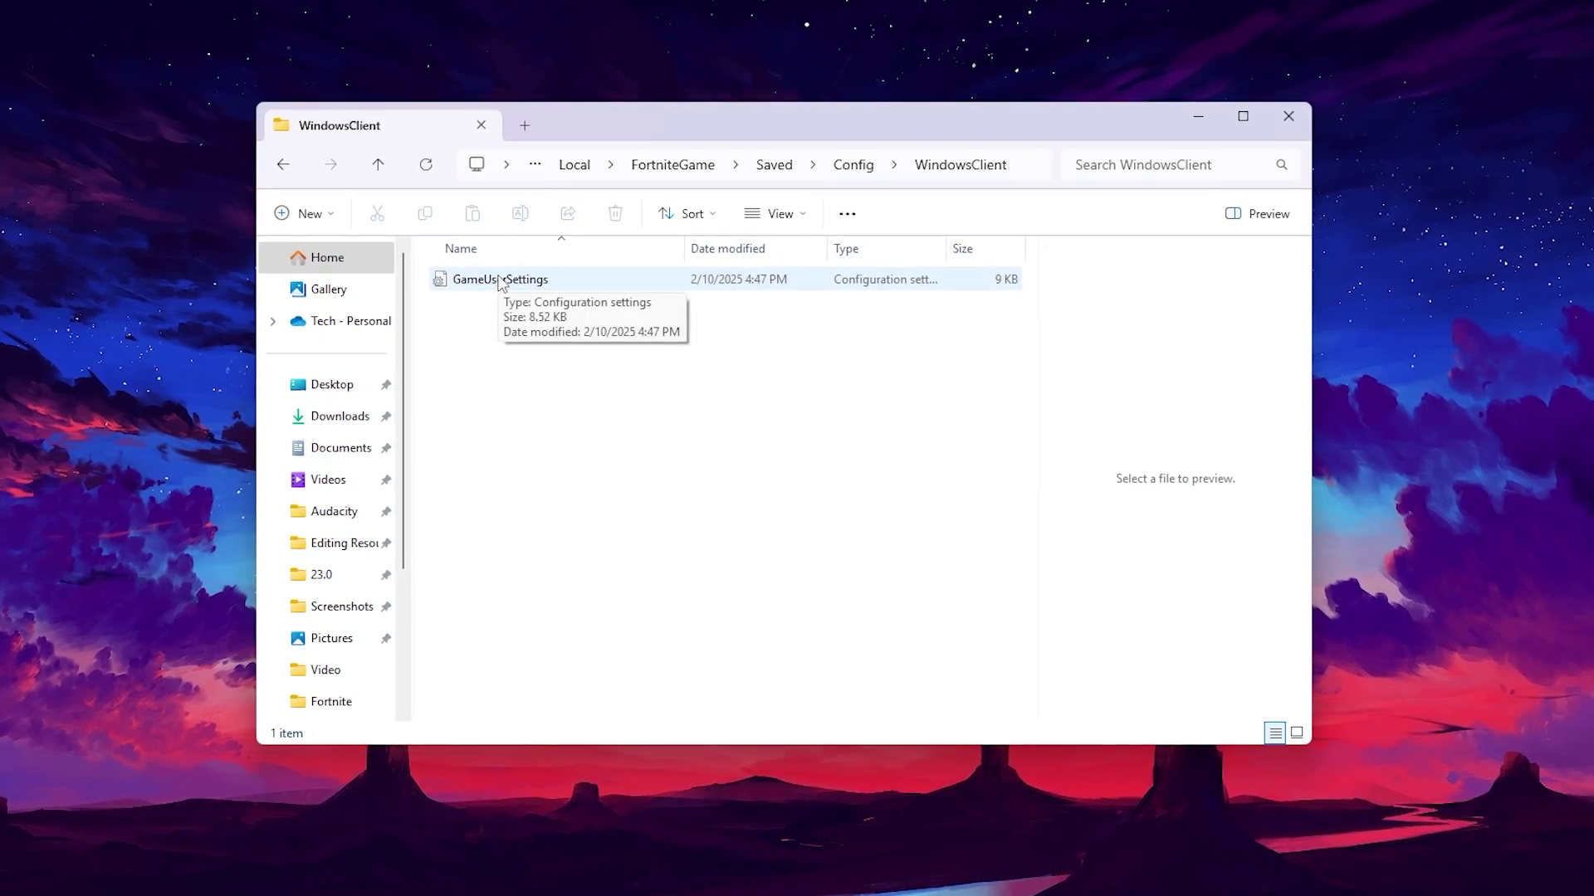
- In GameUserSettings' Properties, leave Read-only unchecked and confirm
right_click(490, 280)
left_click(477, 284)
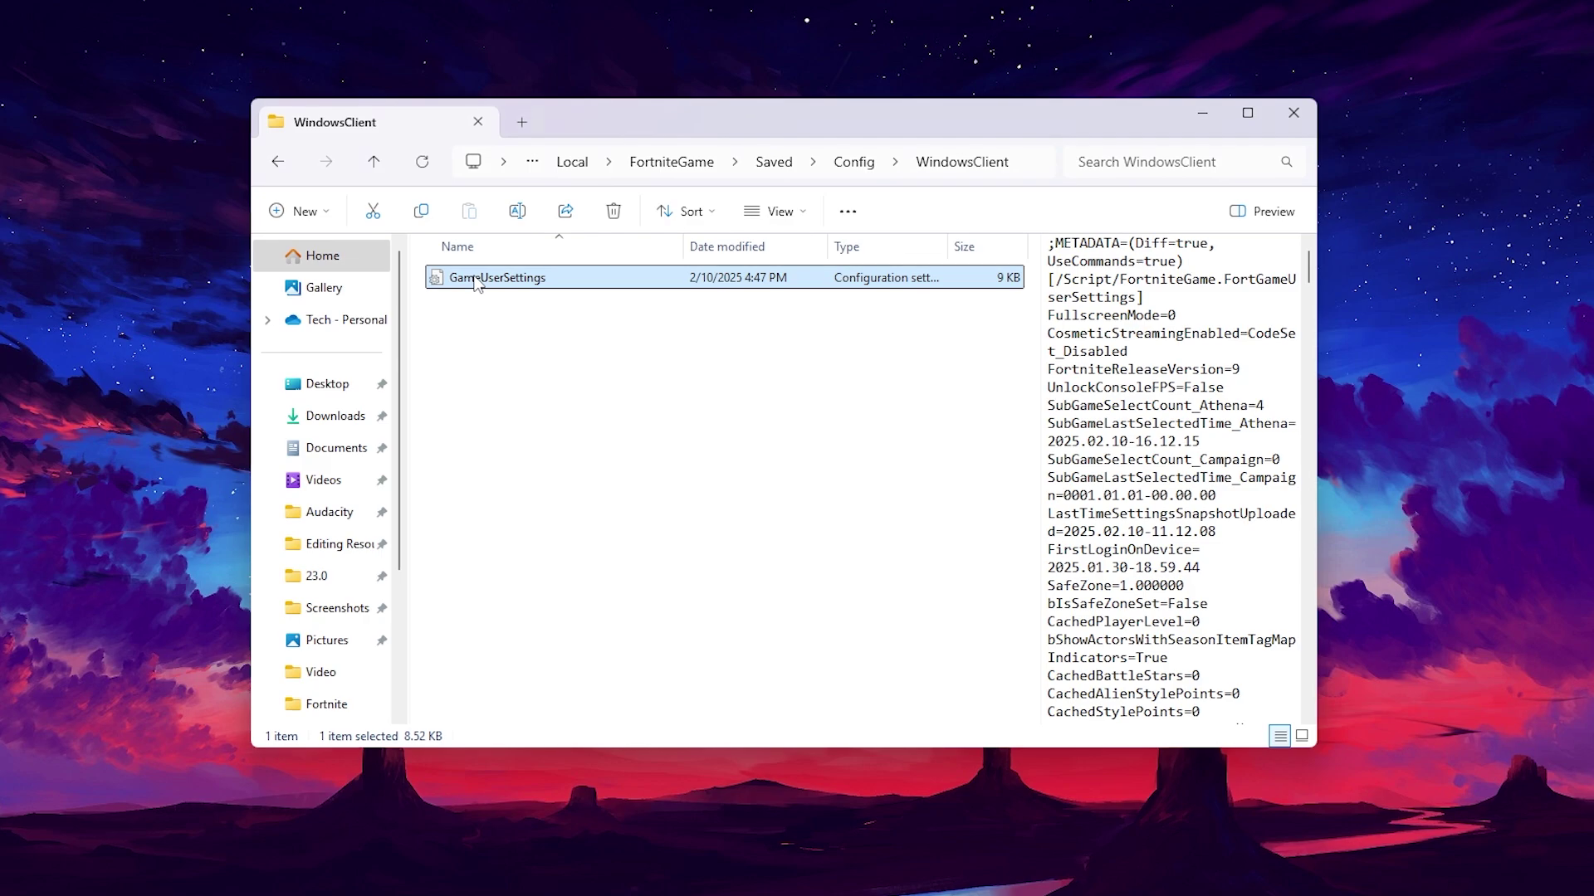
right_click(477, 282)
left_click(547, 541)
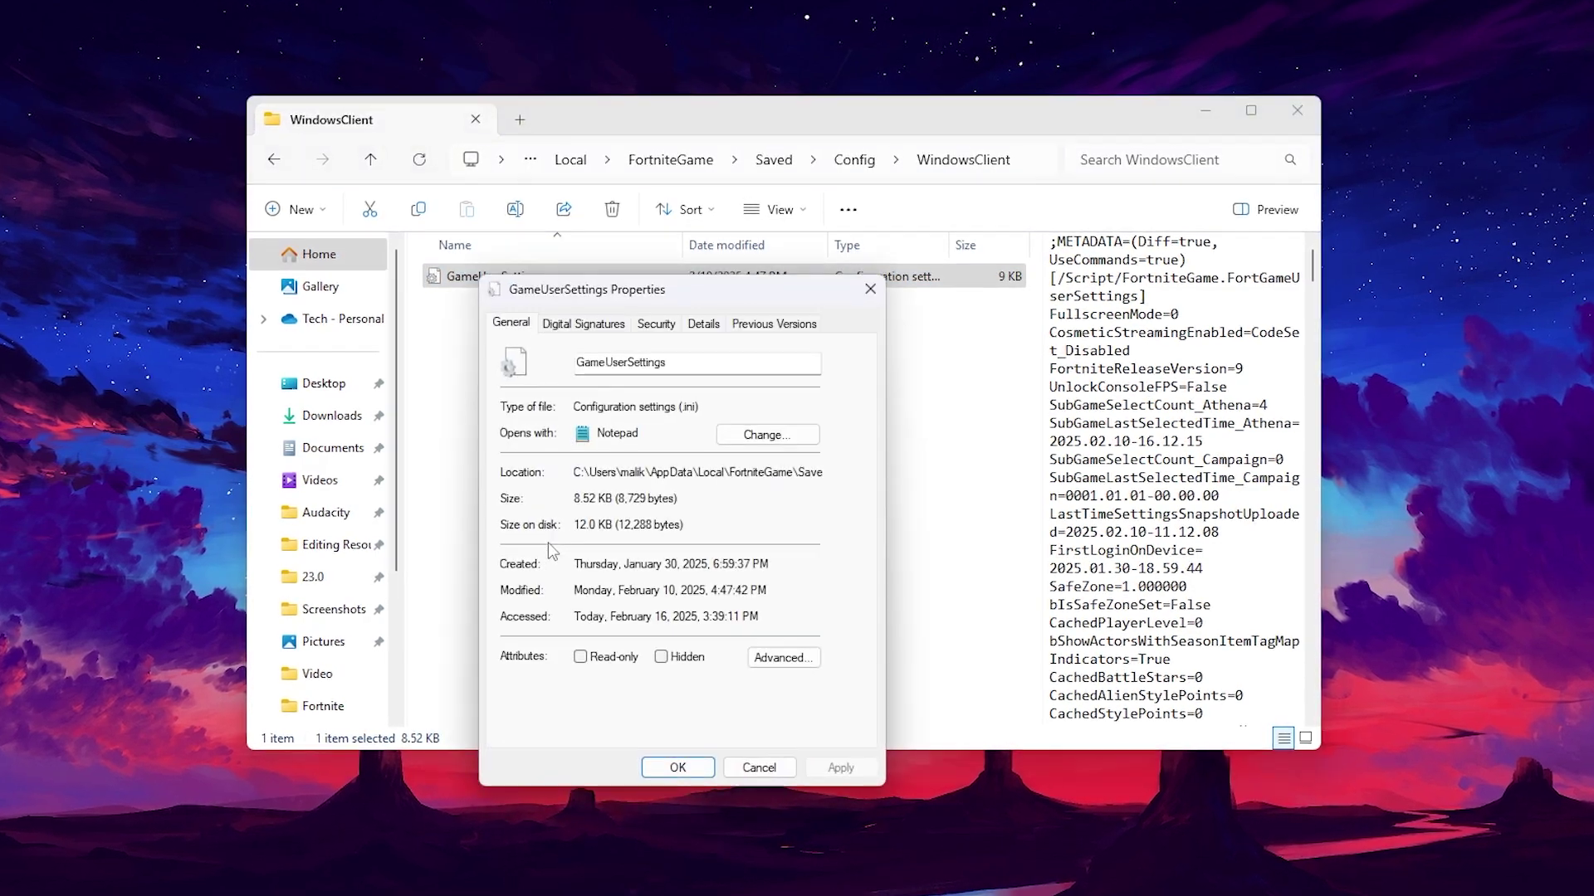
left_click(579, 656)
left_click(579, 656)
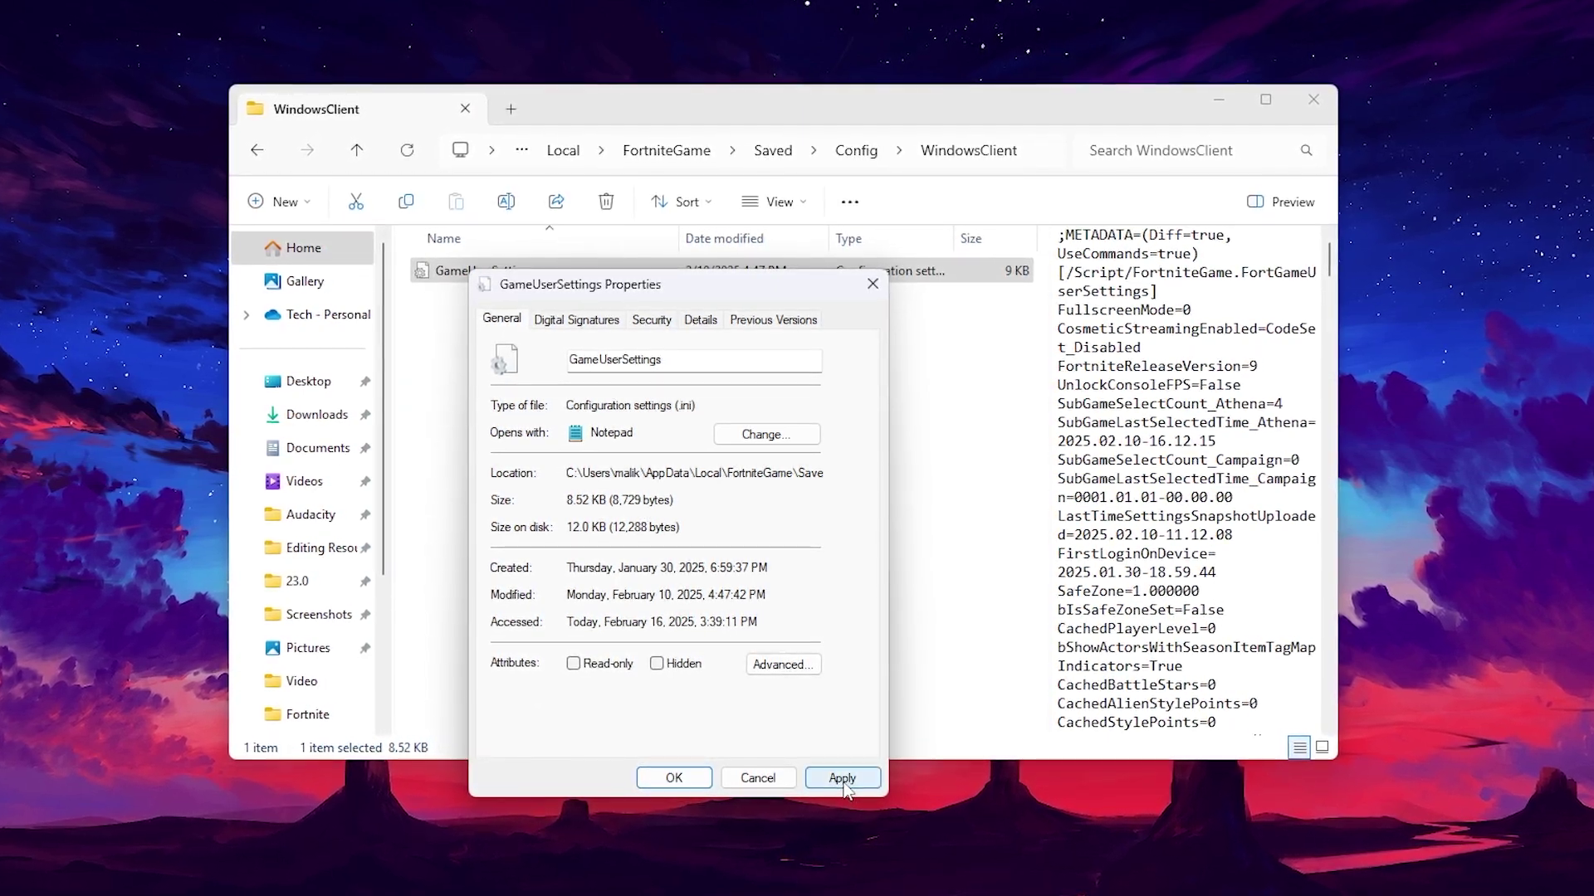
left_click(673, 778)
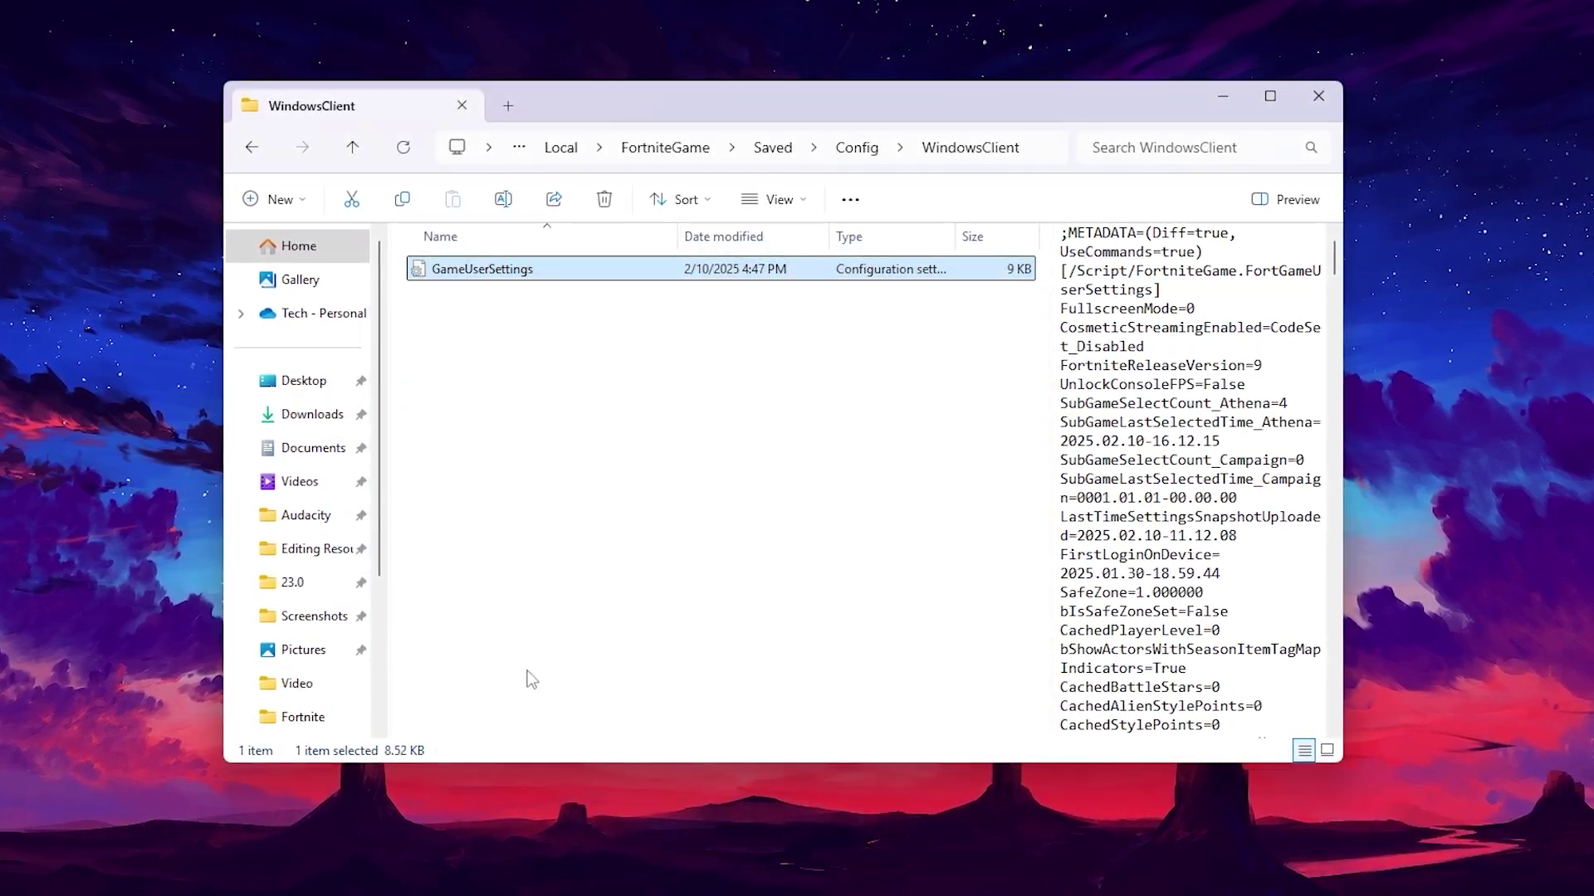
- Open GameUserSettings in Notepad via Show more options > Edit
right_click(453, 276)
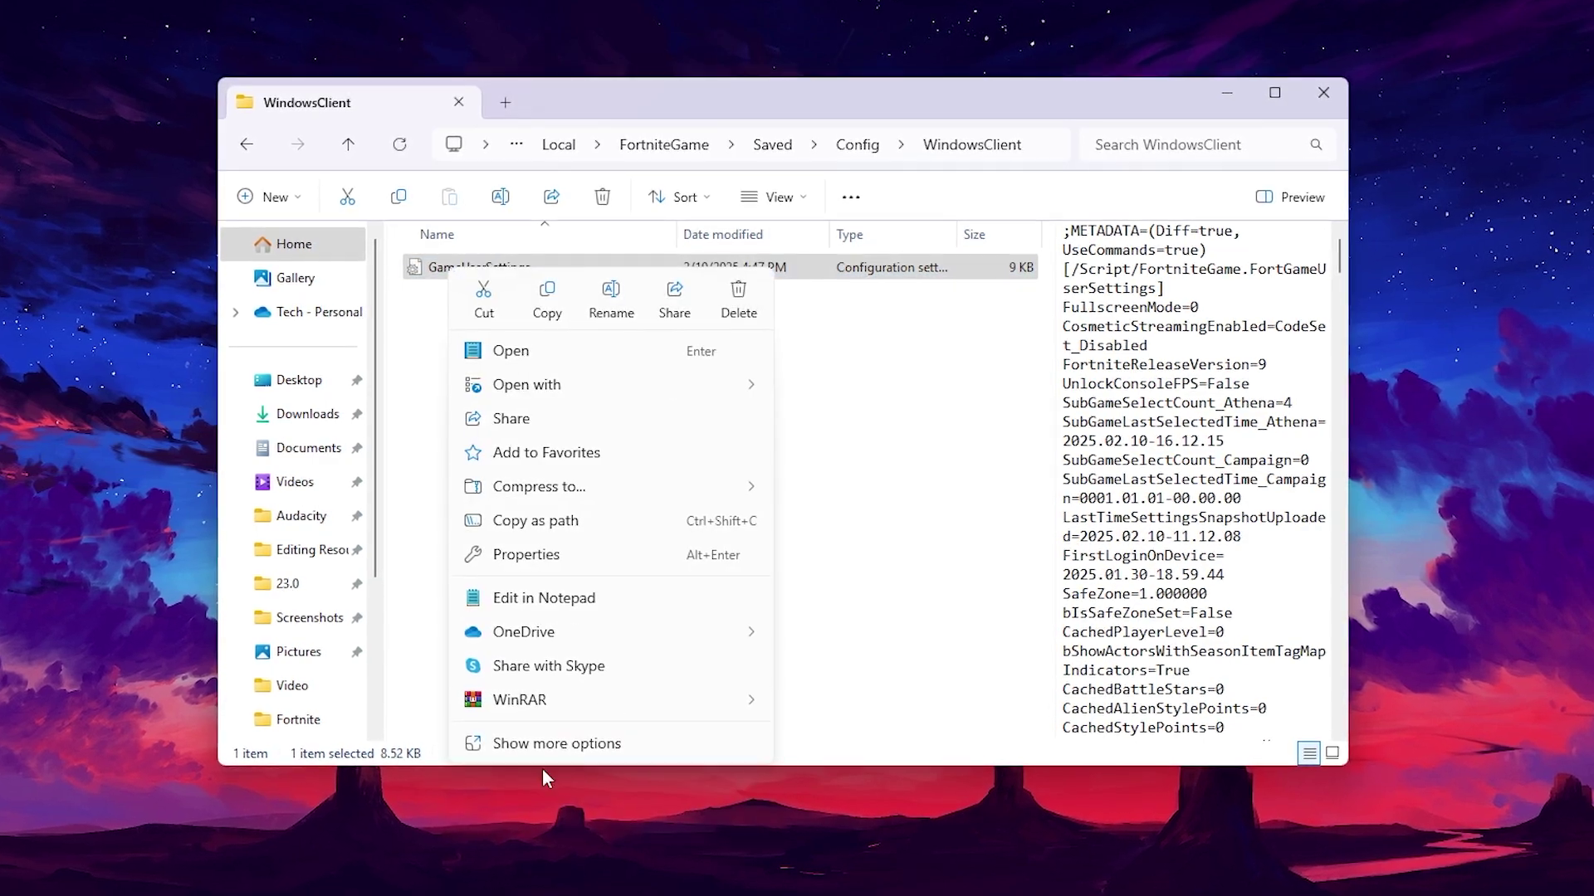
left_click(544, 743)
left_click(498, 307)
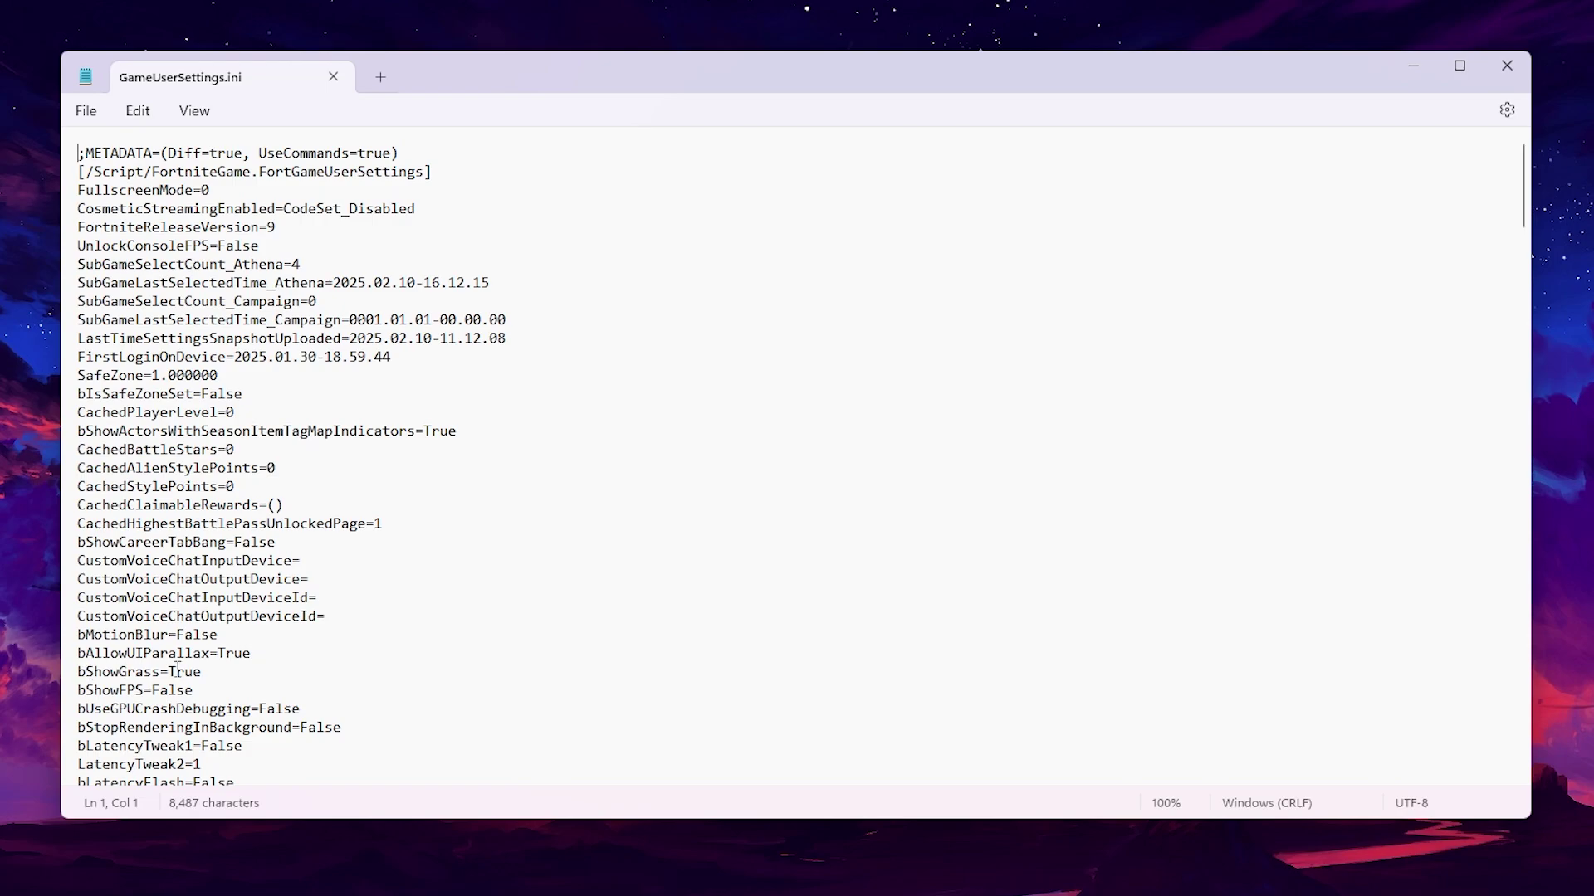
- Change bShowGrass from True to False
left_click_drag(201, 671, 166, 679)
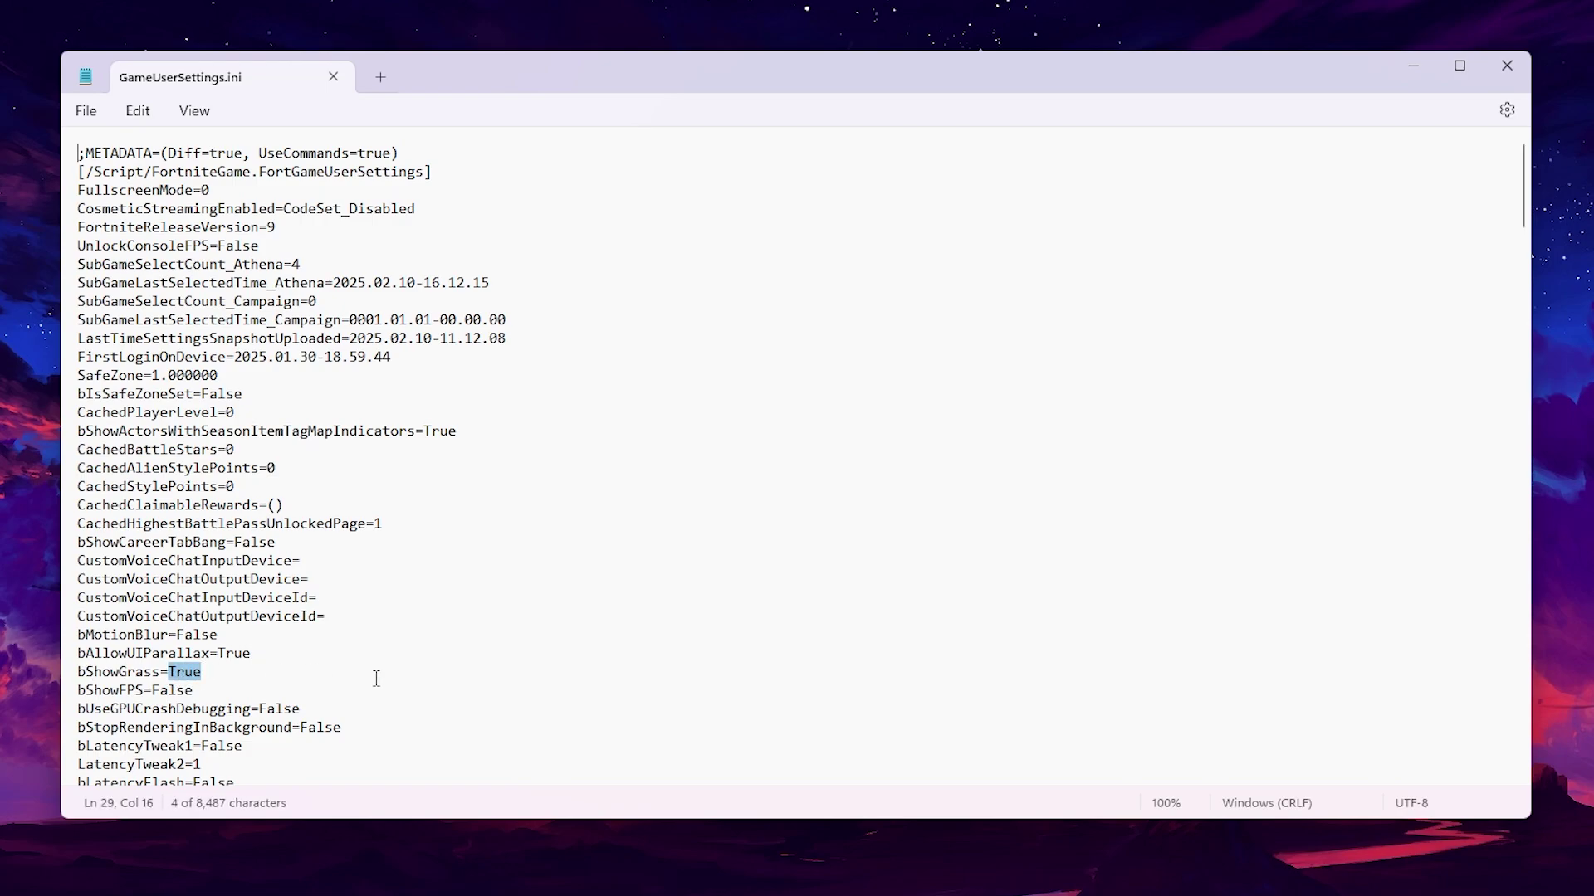
type("Fa")
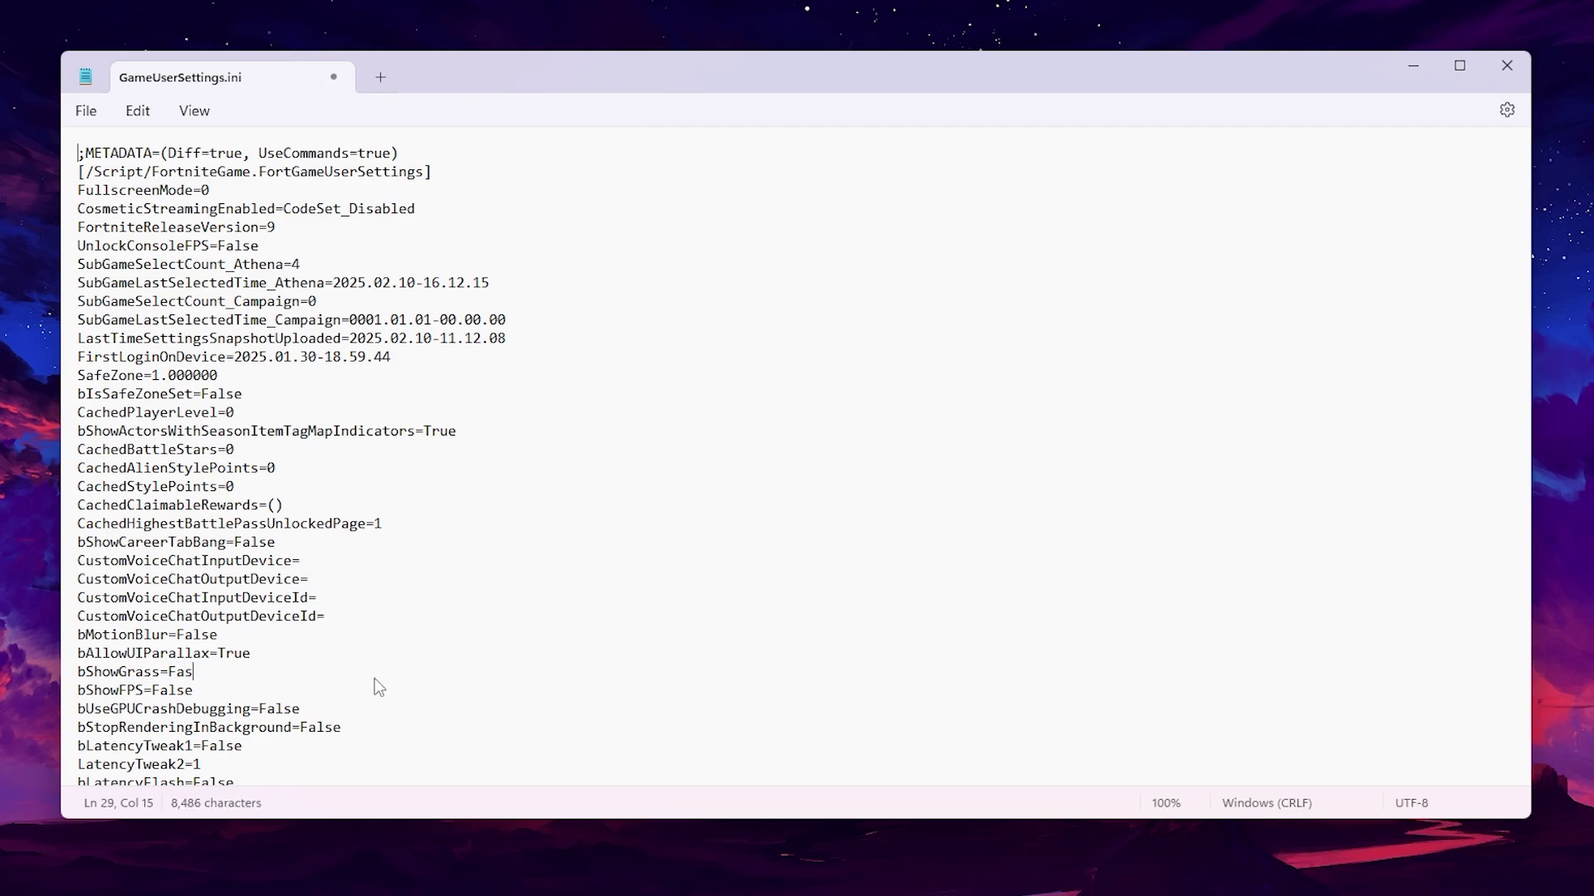
type("lse")
scroll(385, 431, "down", 3)
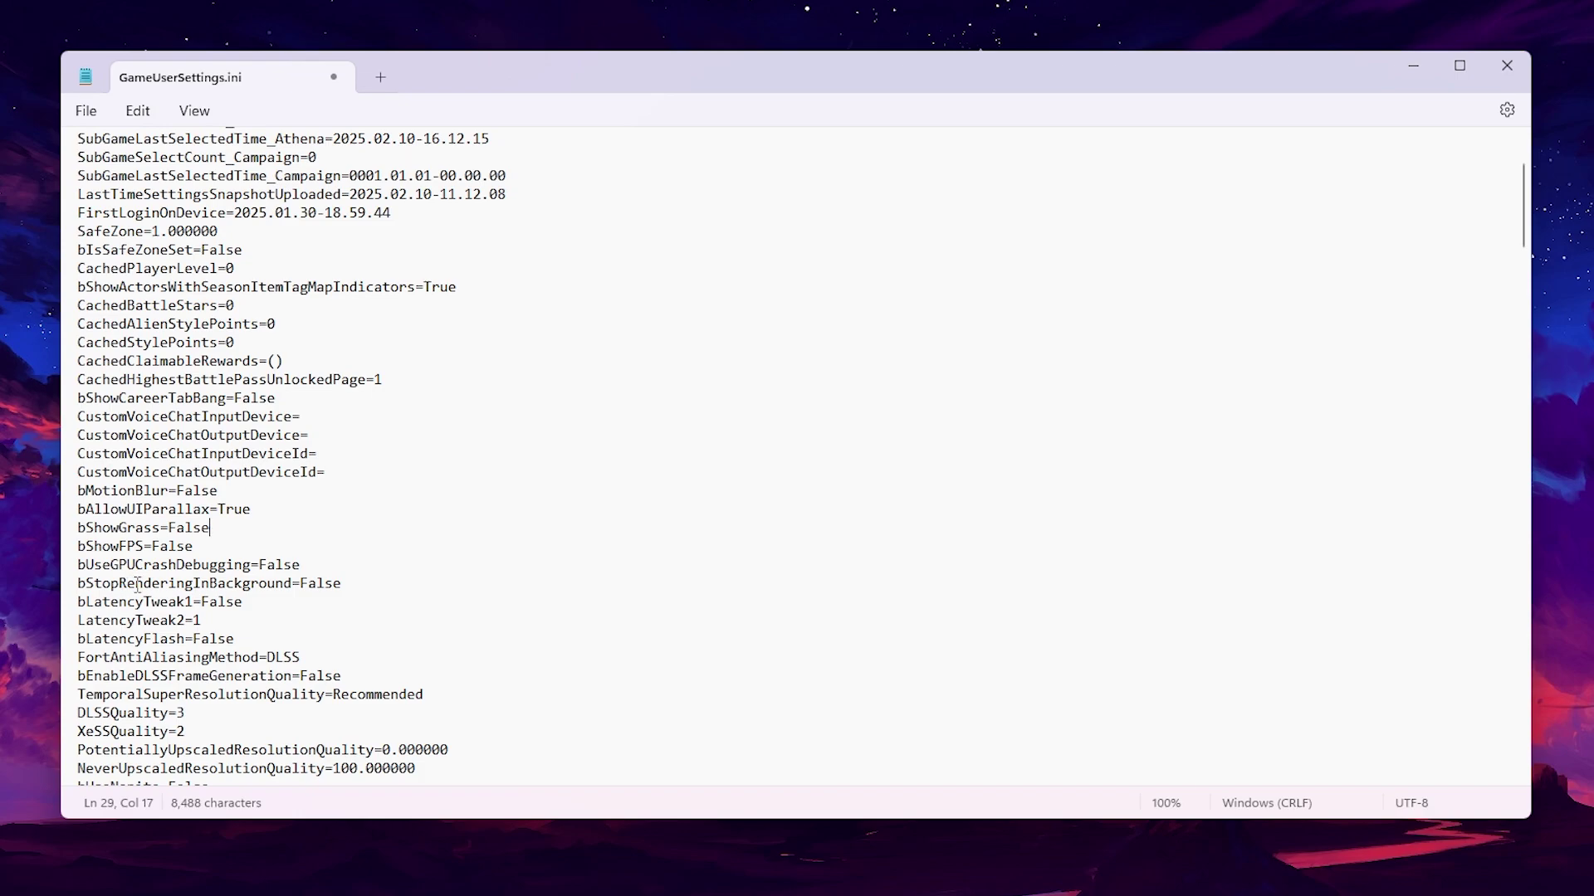
- Change bStopRenderingInBackground from False to True
double_click(342, 586)
type("T")
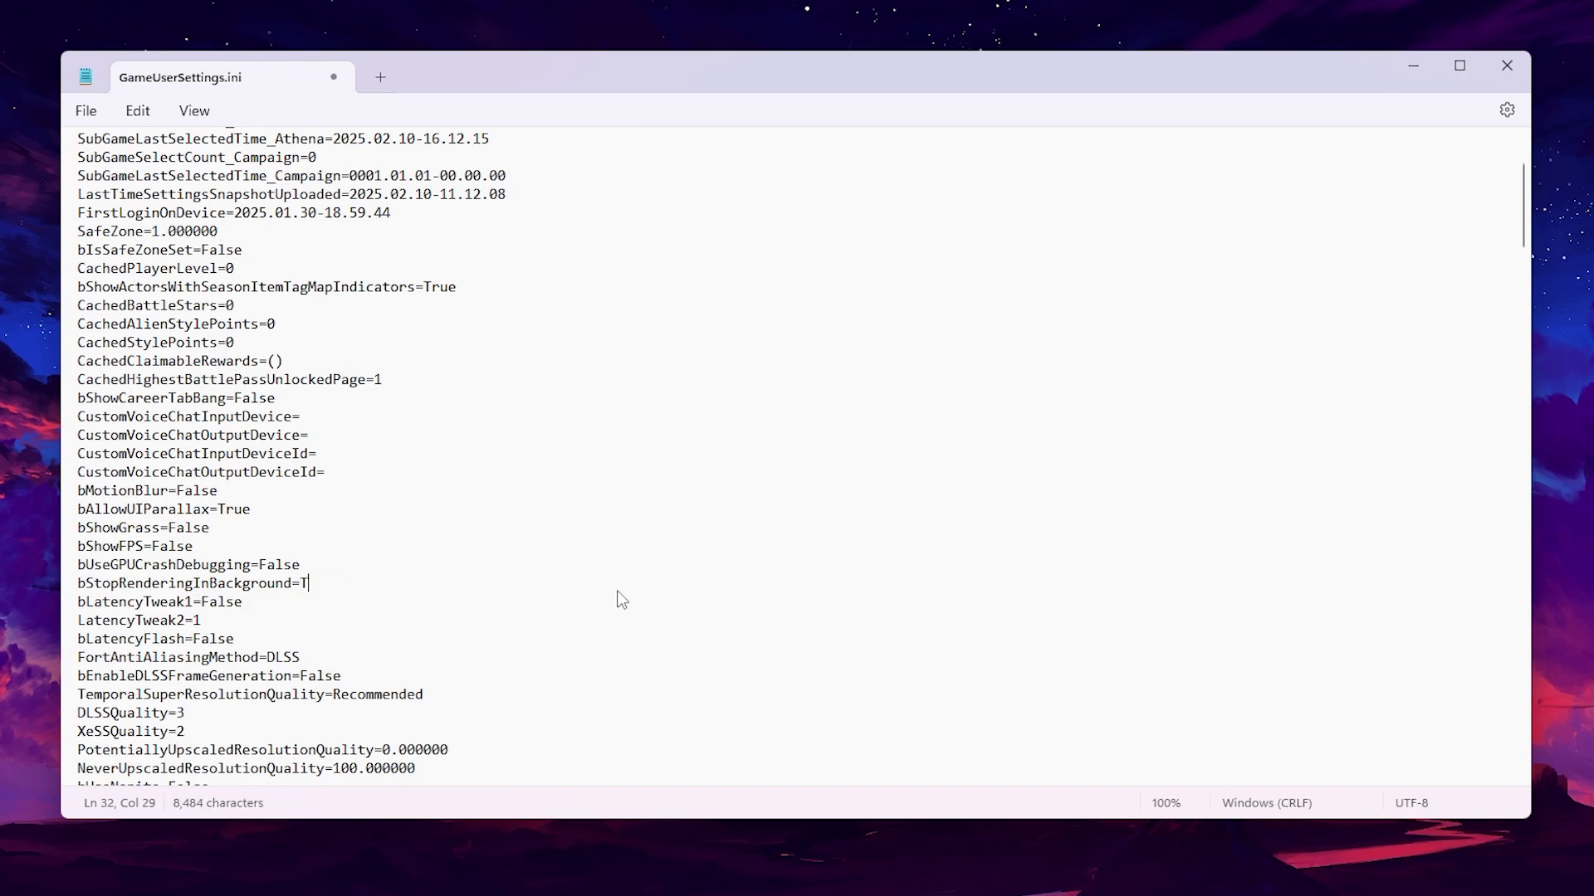
type("rue")
scroll(368, 569, "down", 3)
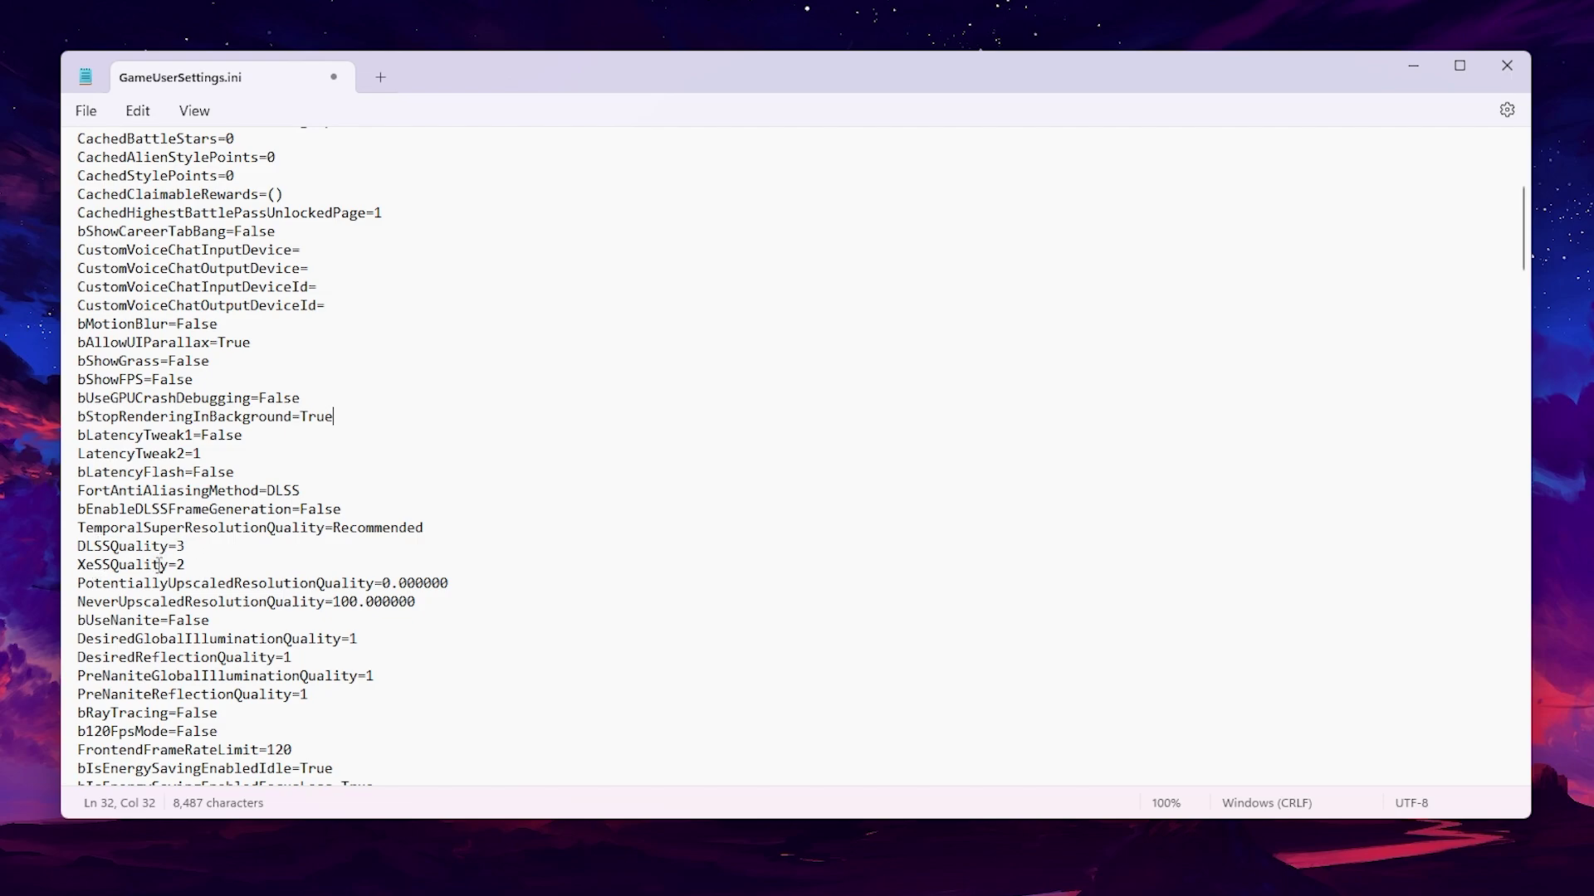
scroll(484, 438, "down", 3)
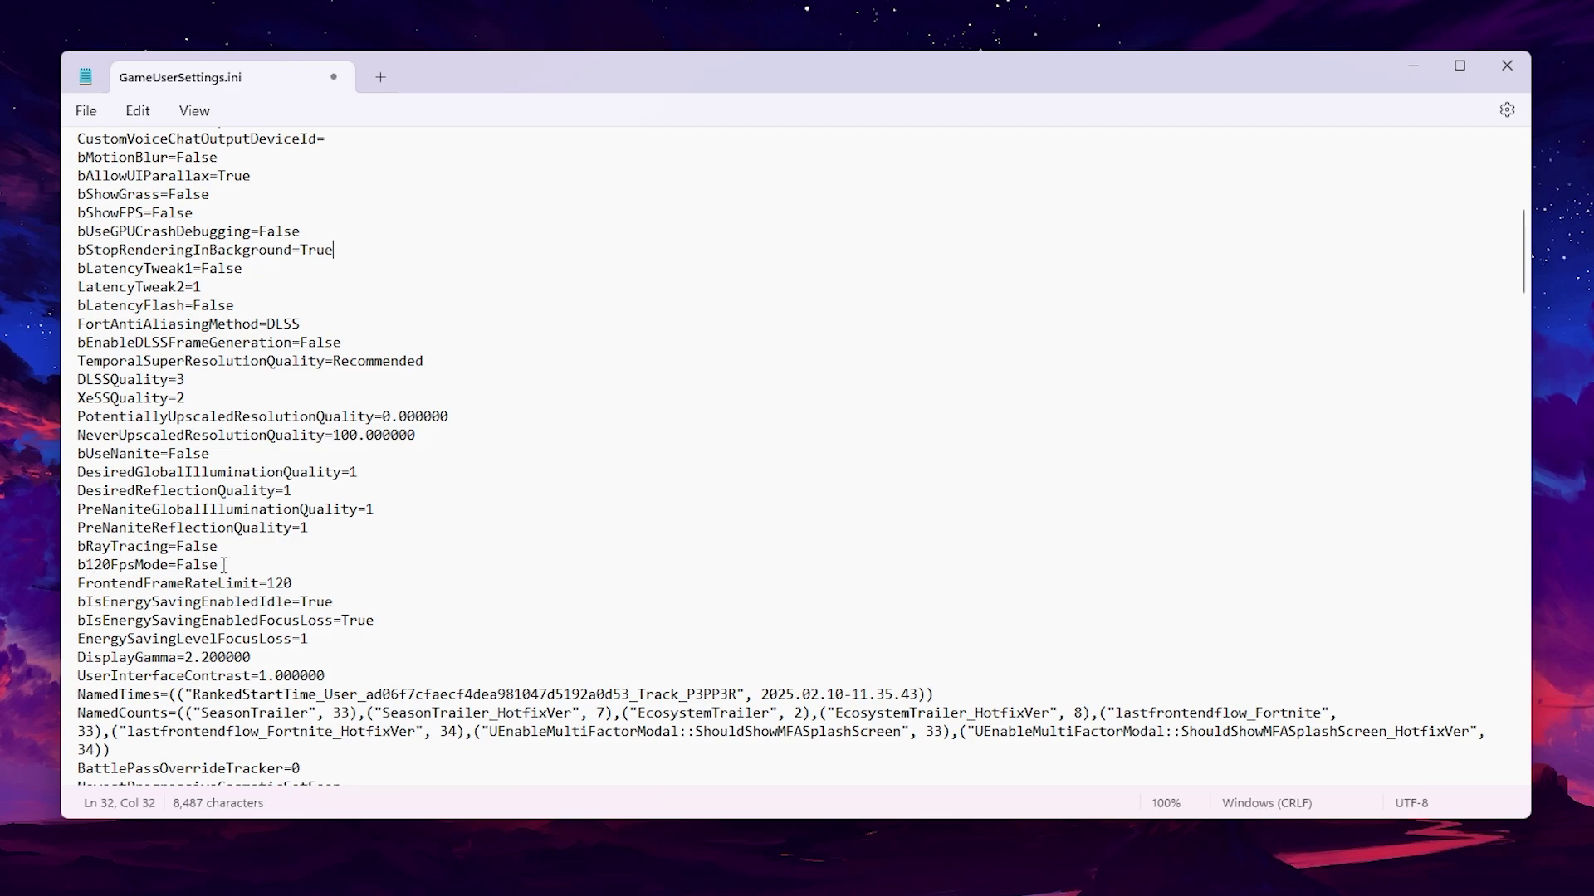
- Change bIsEnergySavingEnabledIdle from True to False
double_click(199, 565)
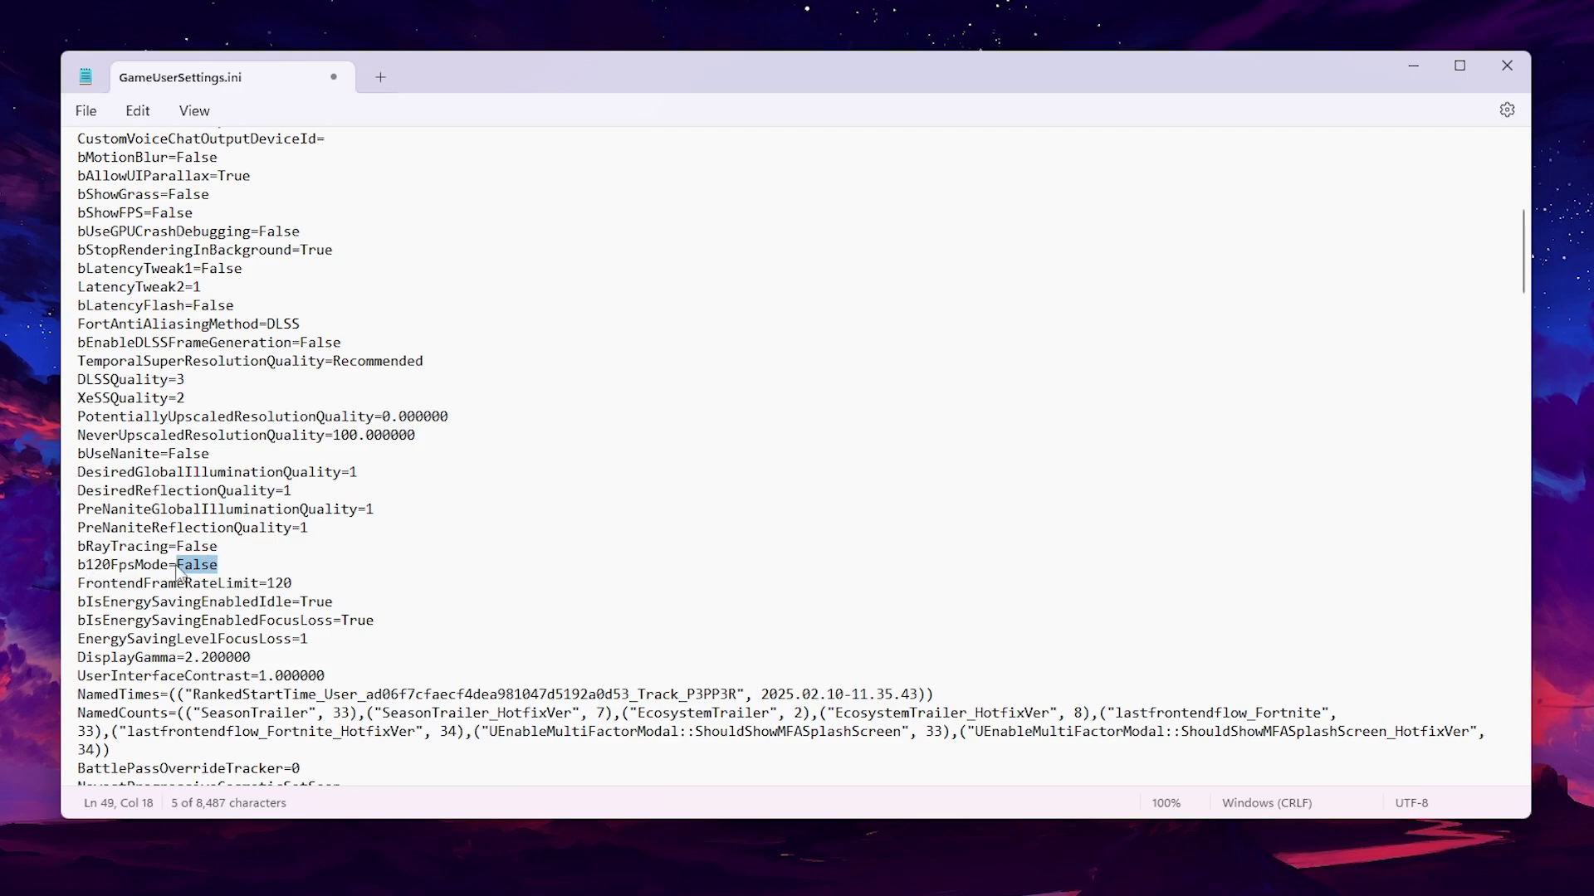
scroll(302, 563, "down", 1)
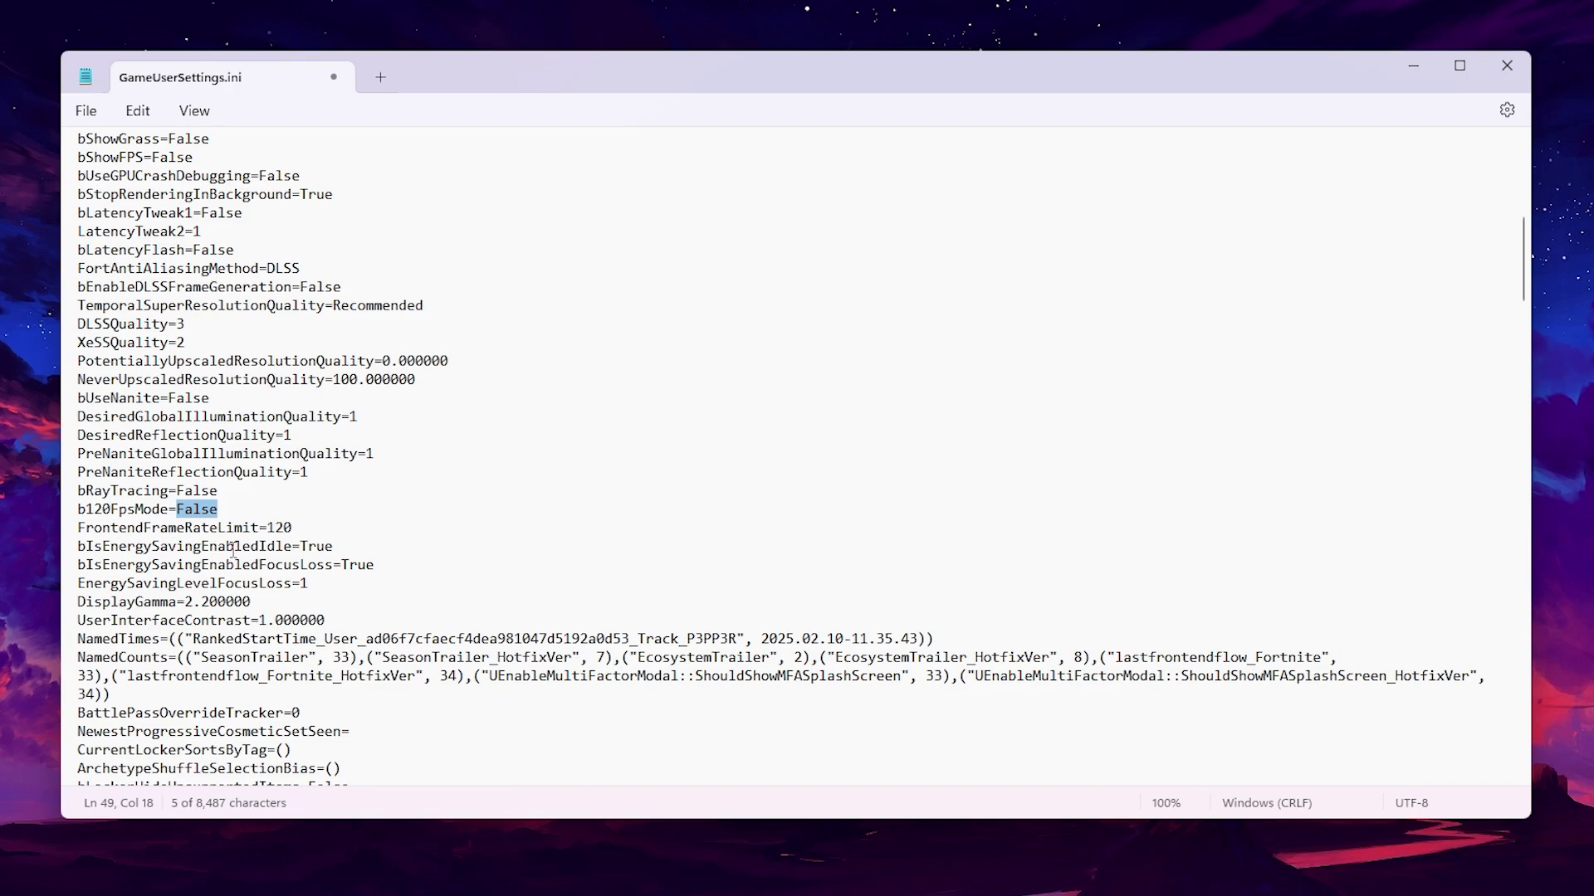
left_click_drag(334, 546, 300, 547)
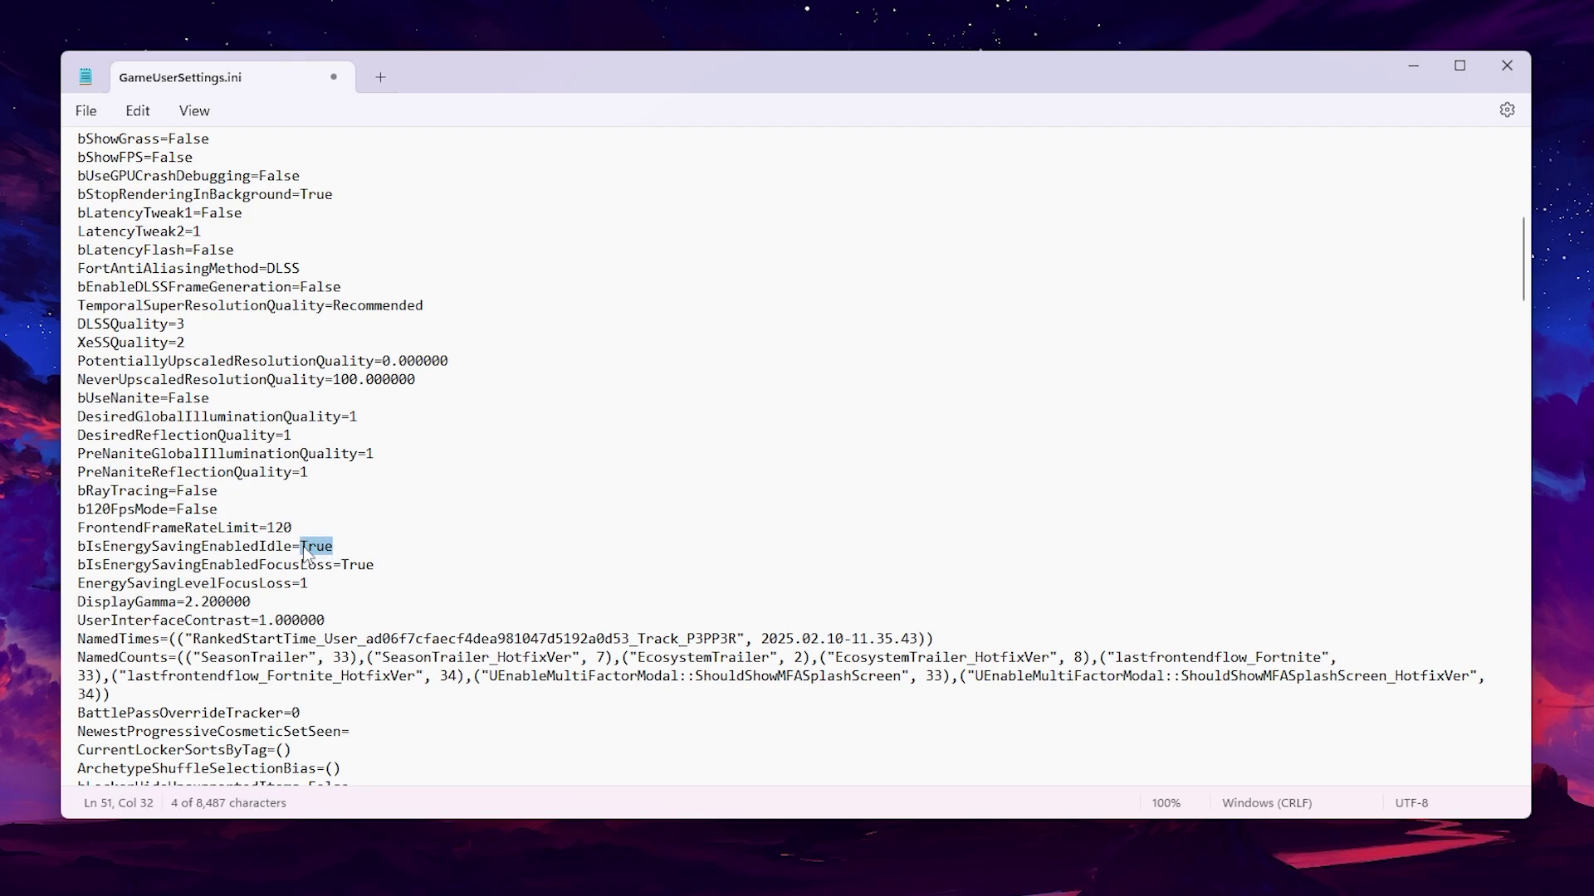
type("False")
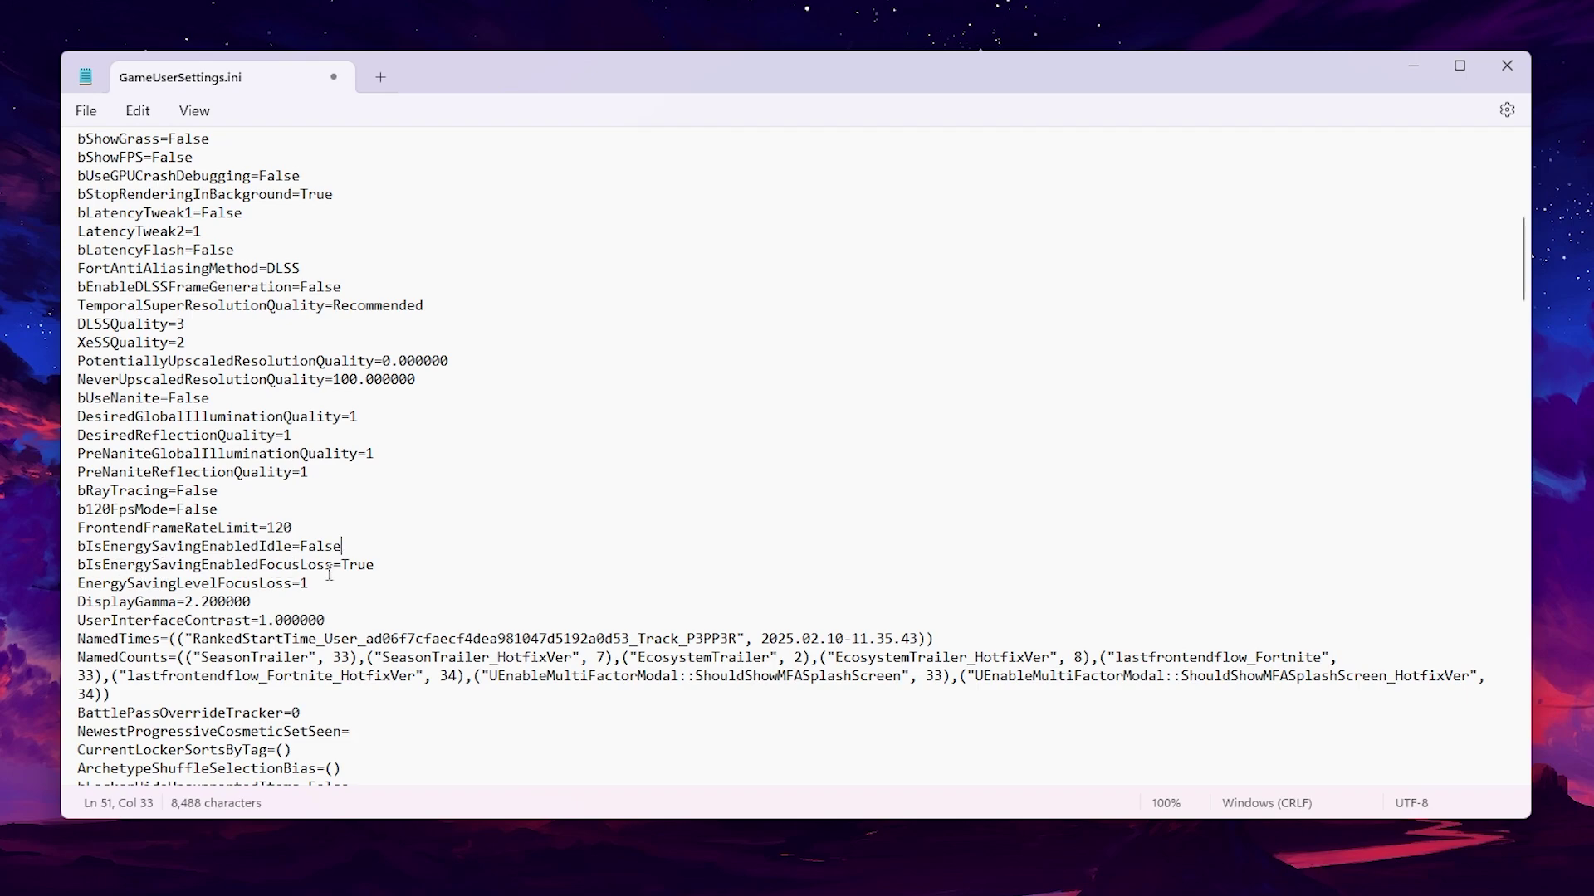
- Change bIsEnergySavingEnabledFocusLoss from True to False
left_click_drag(341, 565, 385, 571)
type("FA")
key("BackSpace")
type("als")
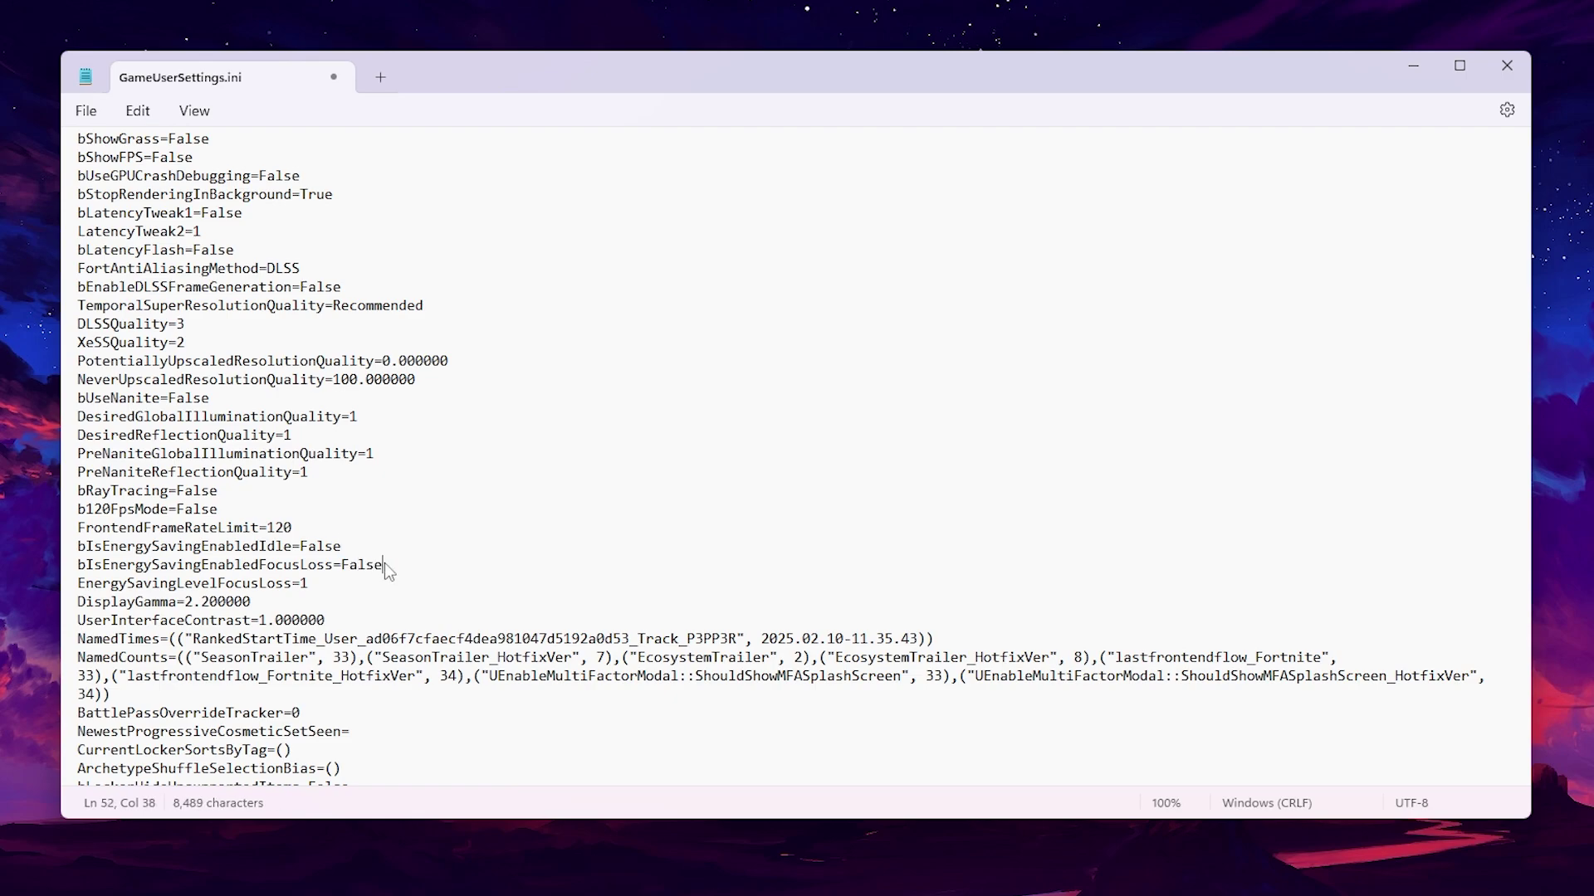
scroll(383, 493, "down", 2)
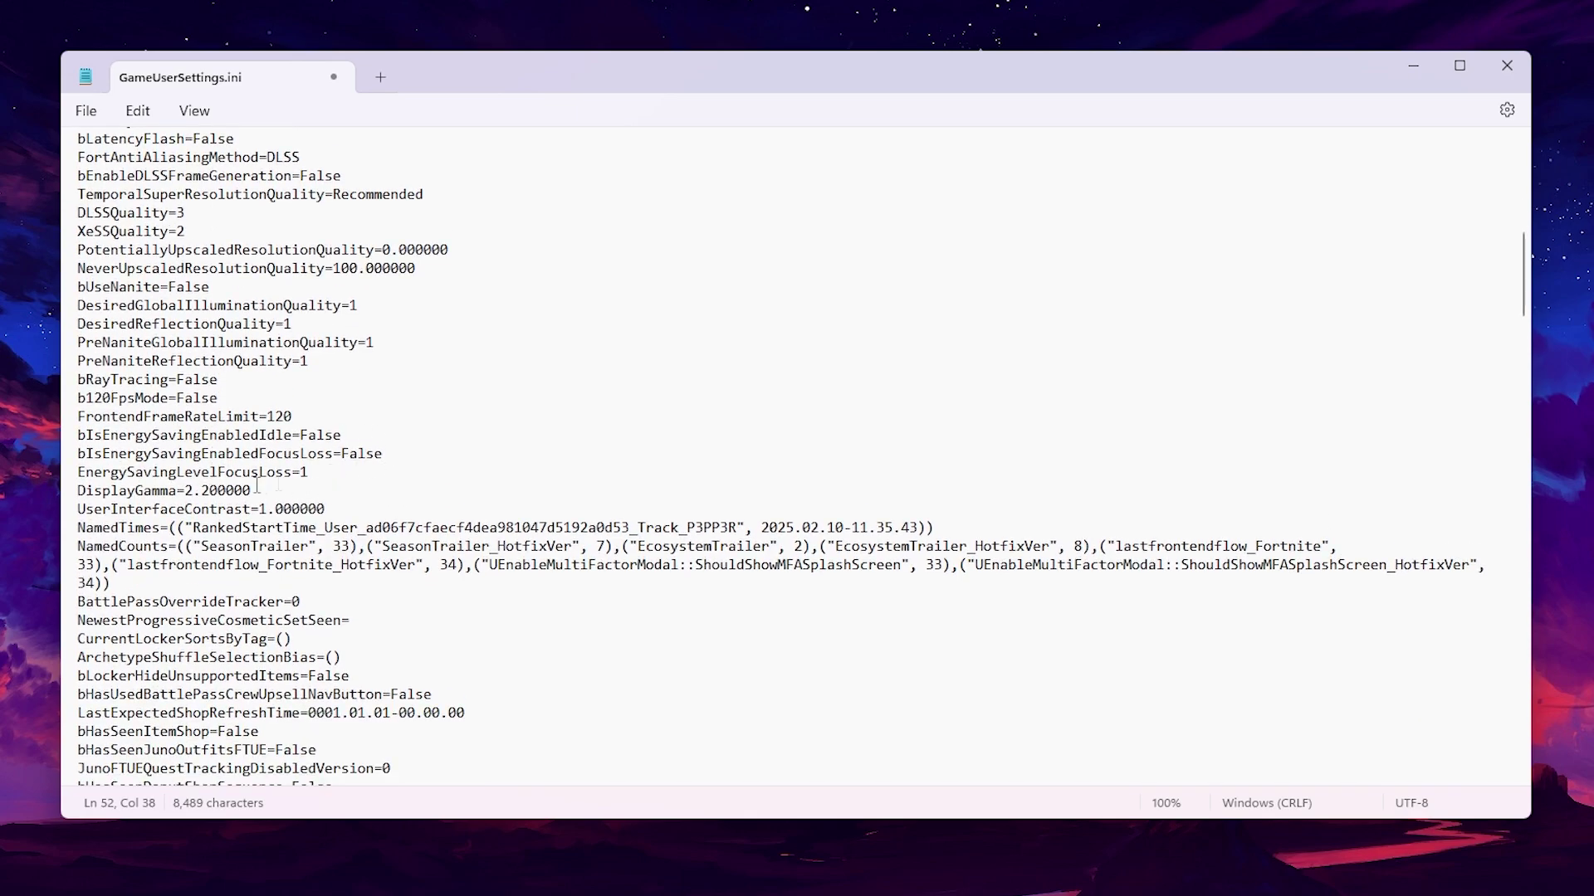
- Scroll down past the FrameRateLimit line to the [ScalabilityGroups] section
scroll(256, 486, "down", 20)
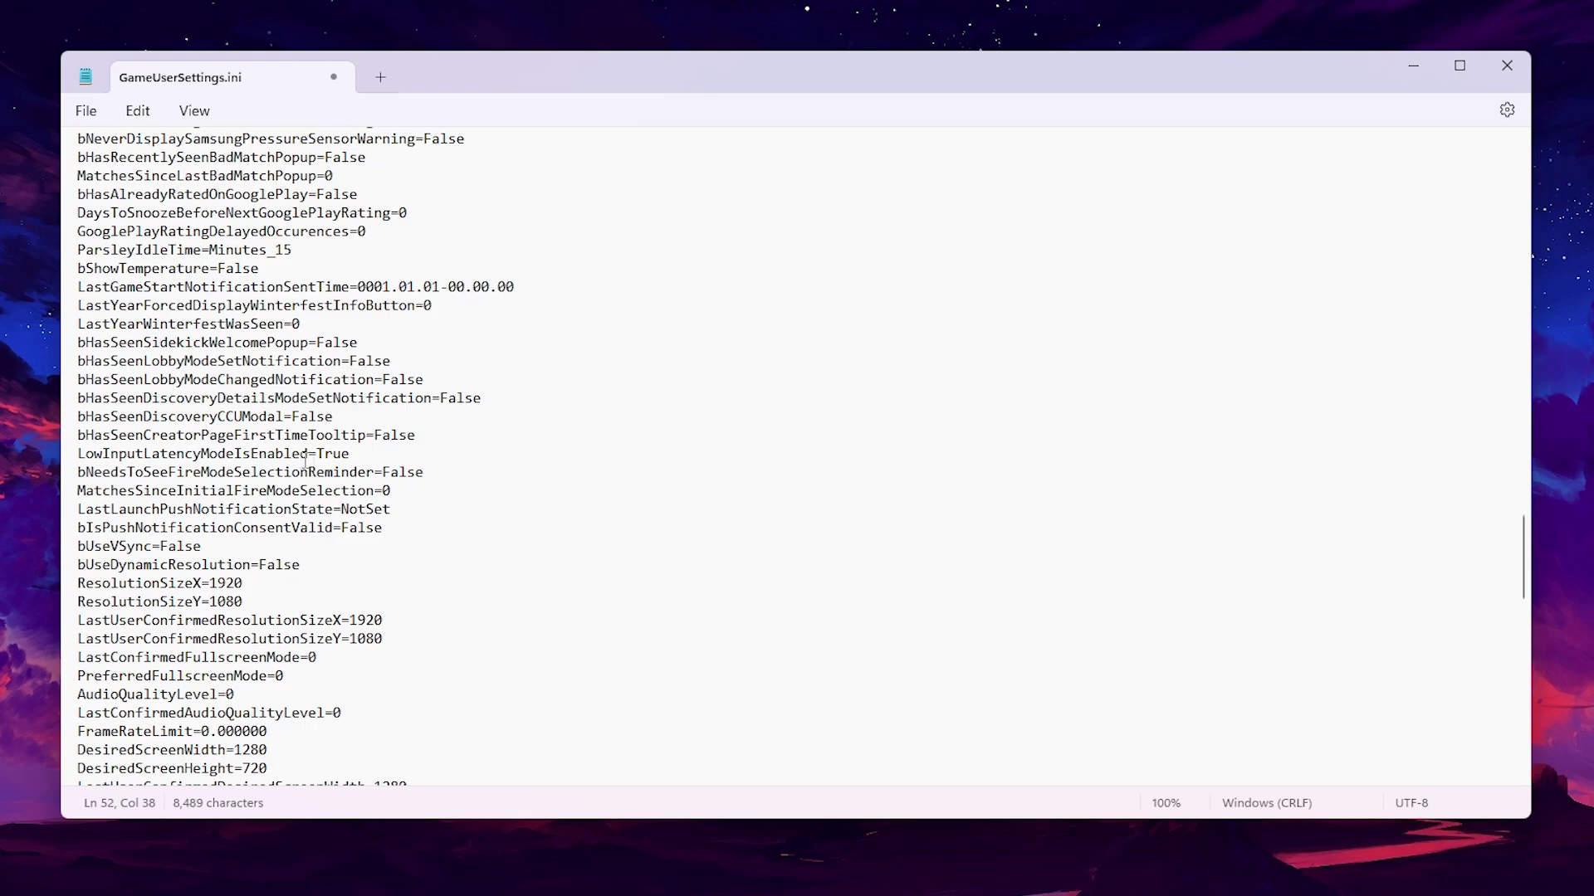
scroll(264, 464, "down", 2)
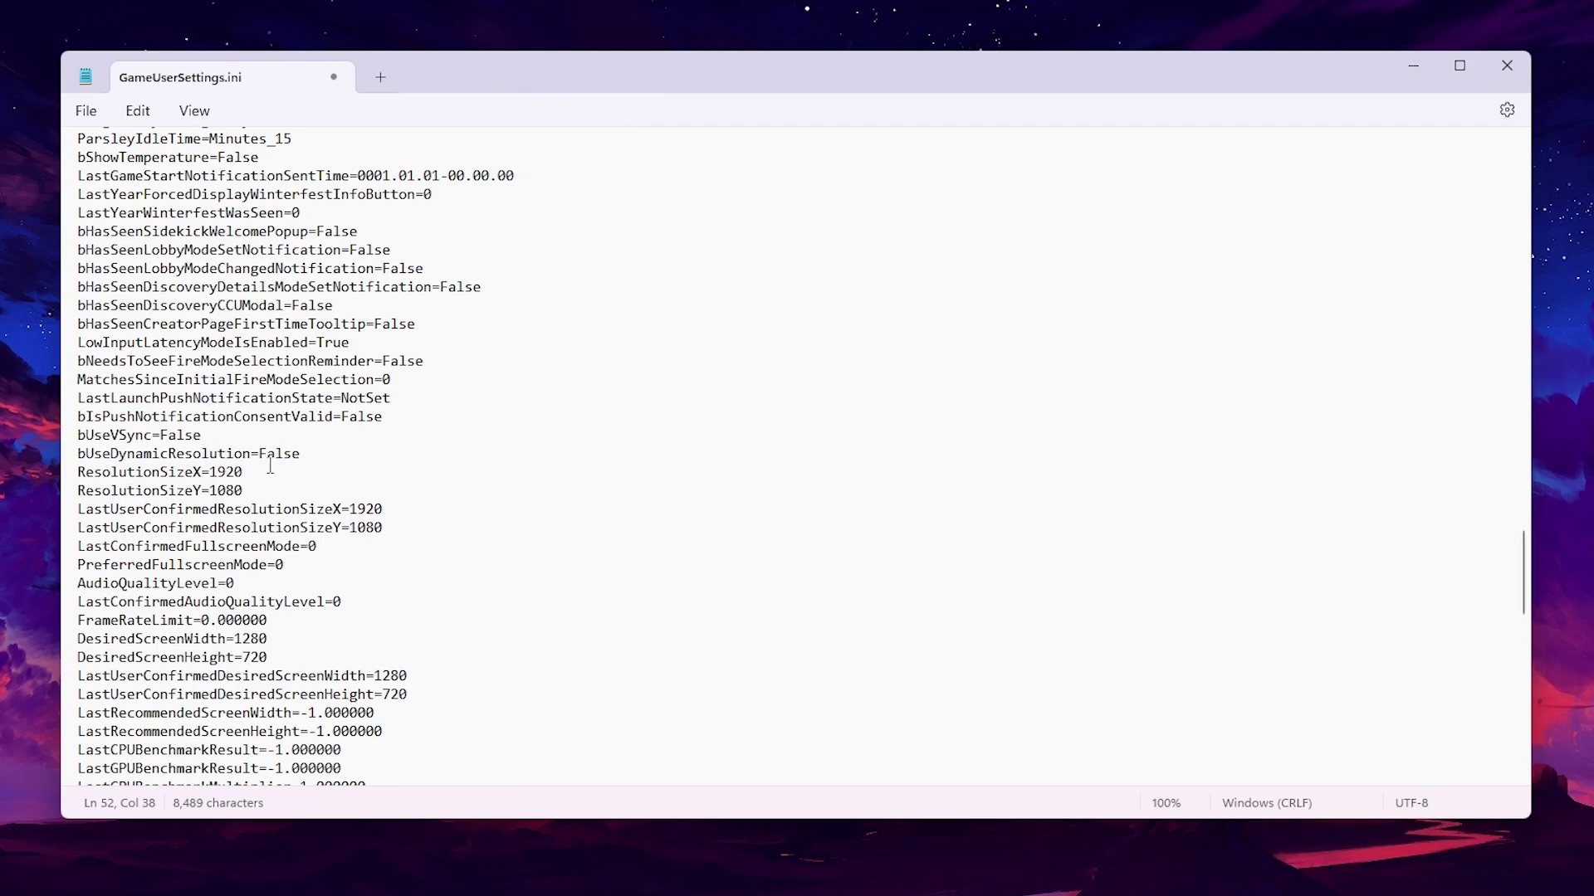
scroll(332, 463, "down", 4)
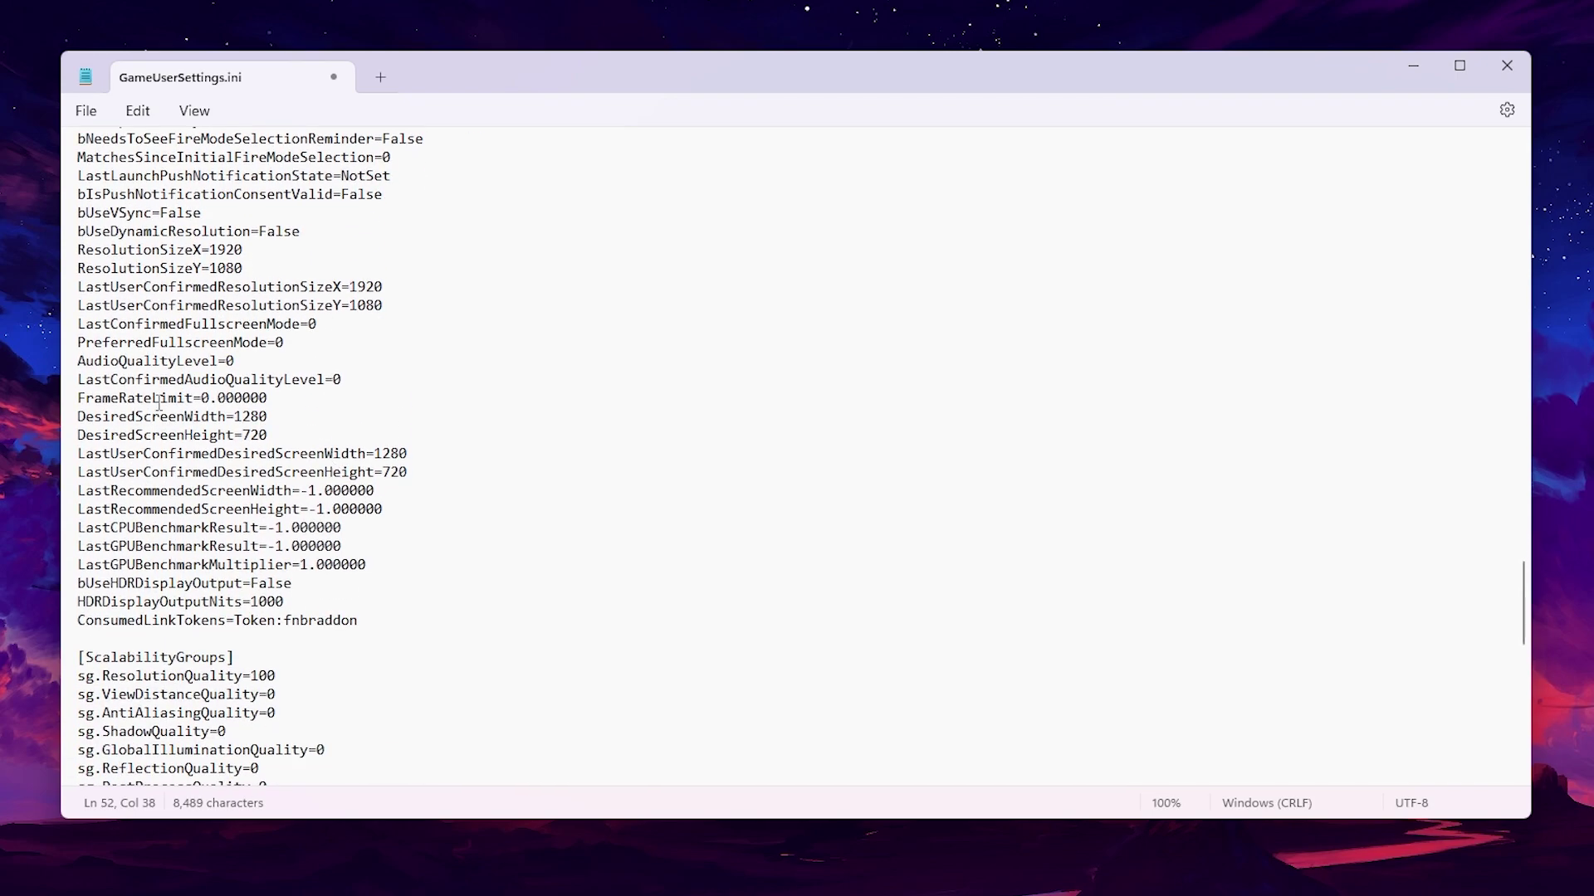
left_click_drag(282, 399, 205, 404)
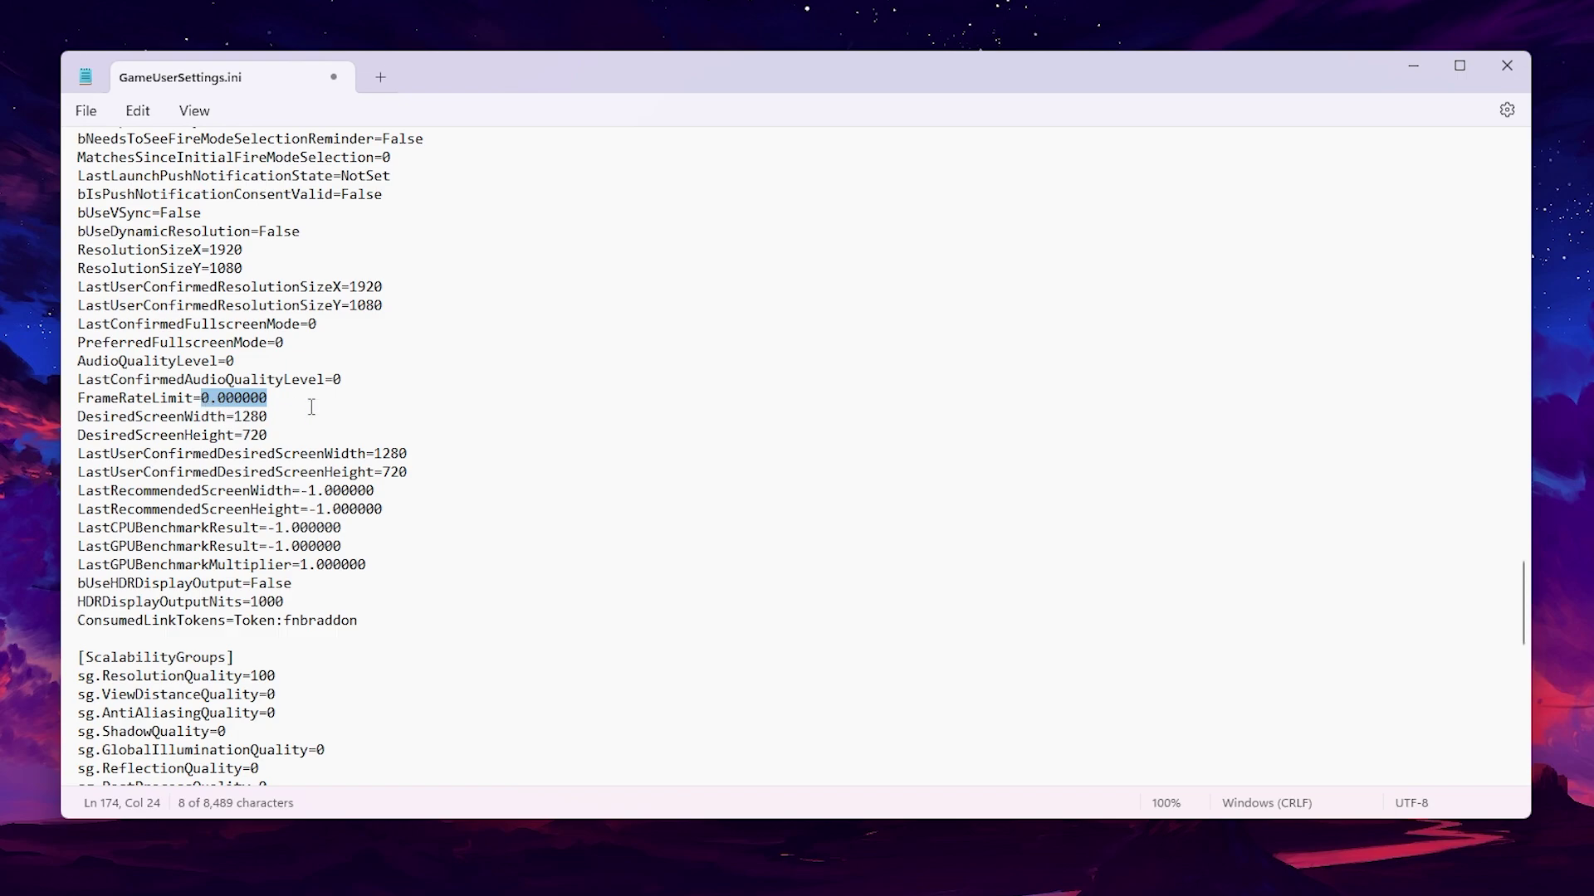
scroll(504, 326, "down", 6)
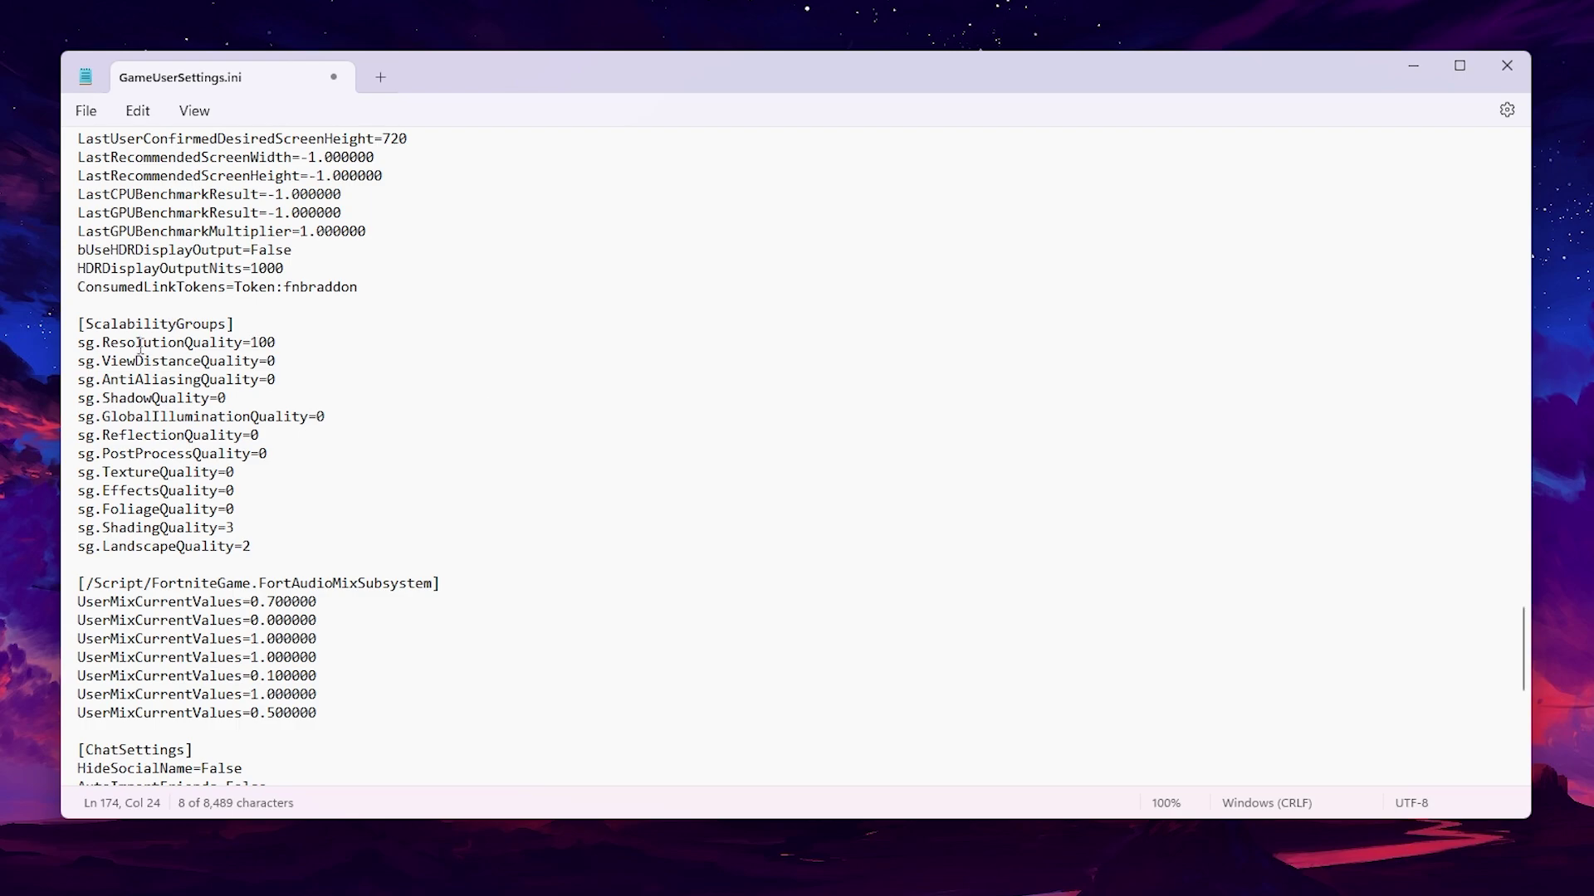
- Change sg.ResolutionQuality from 100 to 85, and sg.ShadingQuality and sg.LandscapeQuality to 0
double_click(272, 344)
type("85")
left_click(240, 528)
key("BackSpace")
type("0")
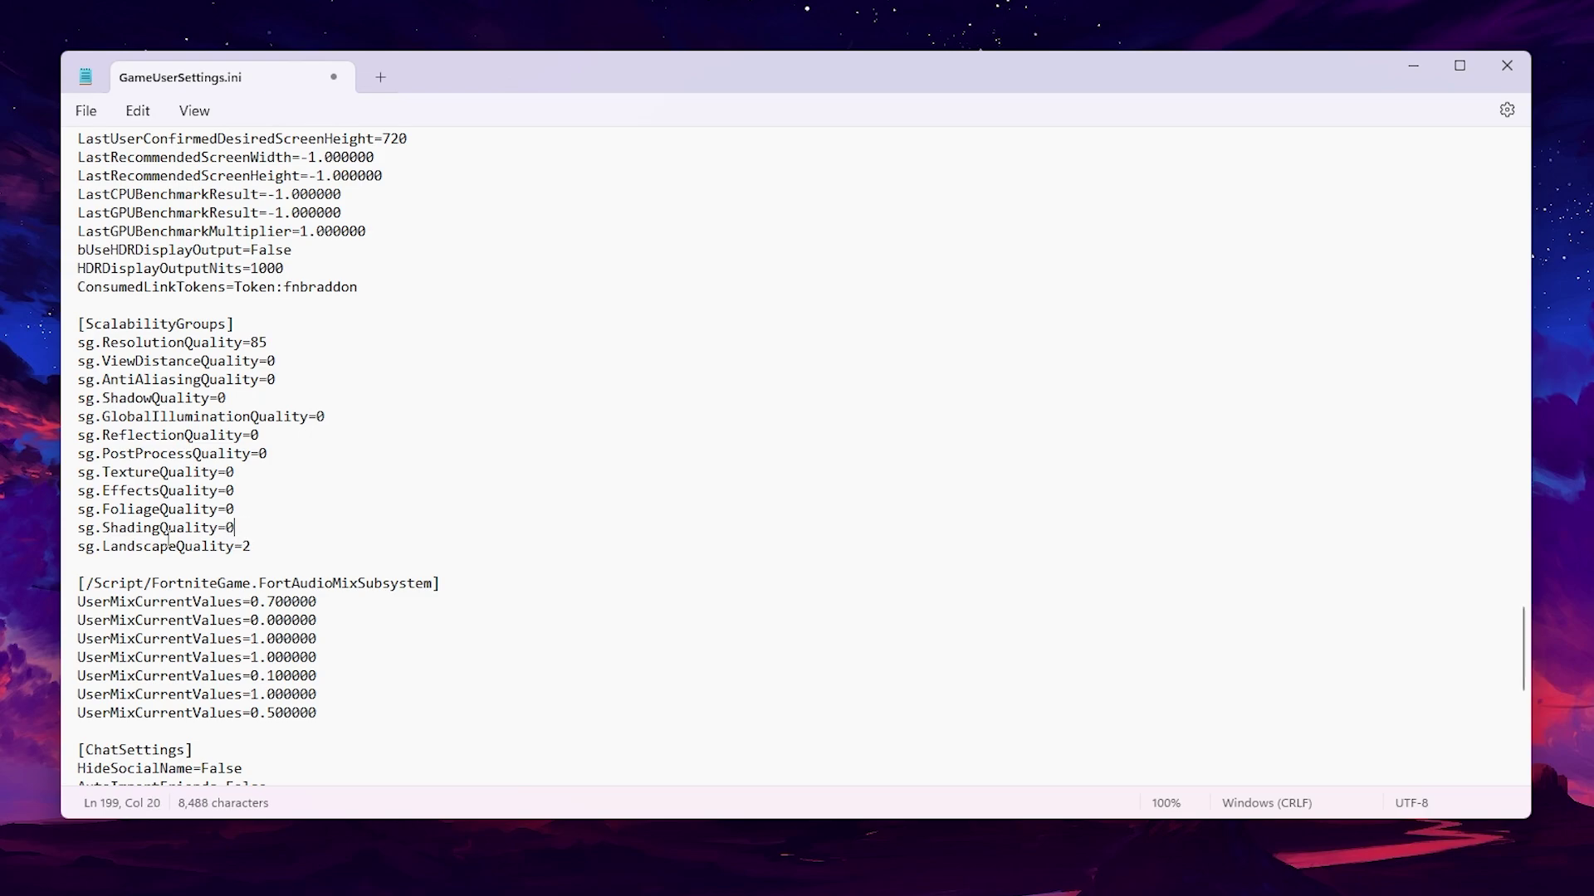
left_click(248, 550)
key("BackSpace")
type("0")
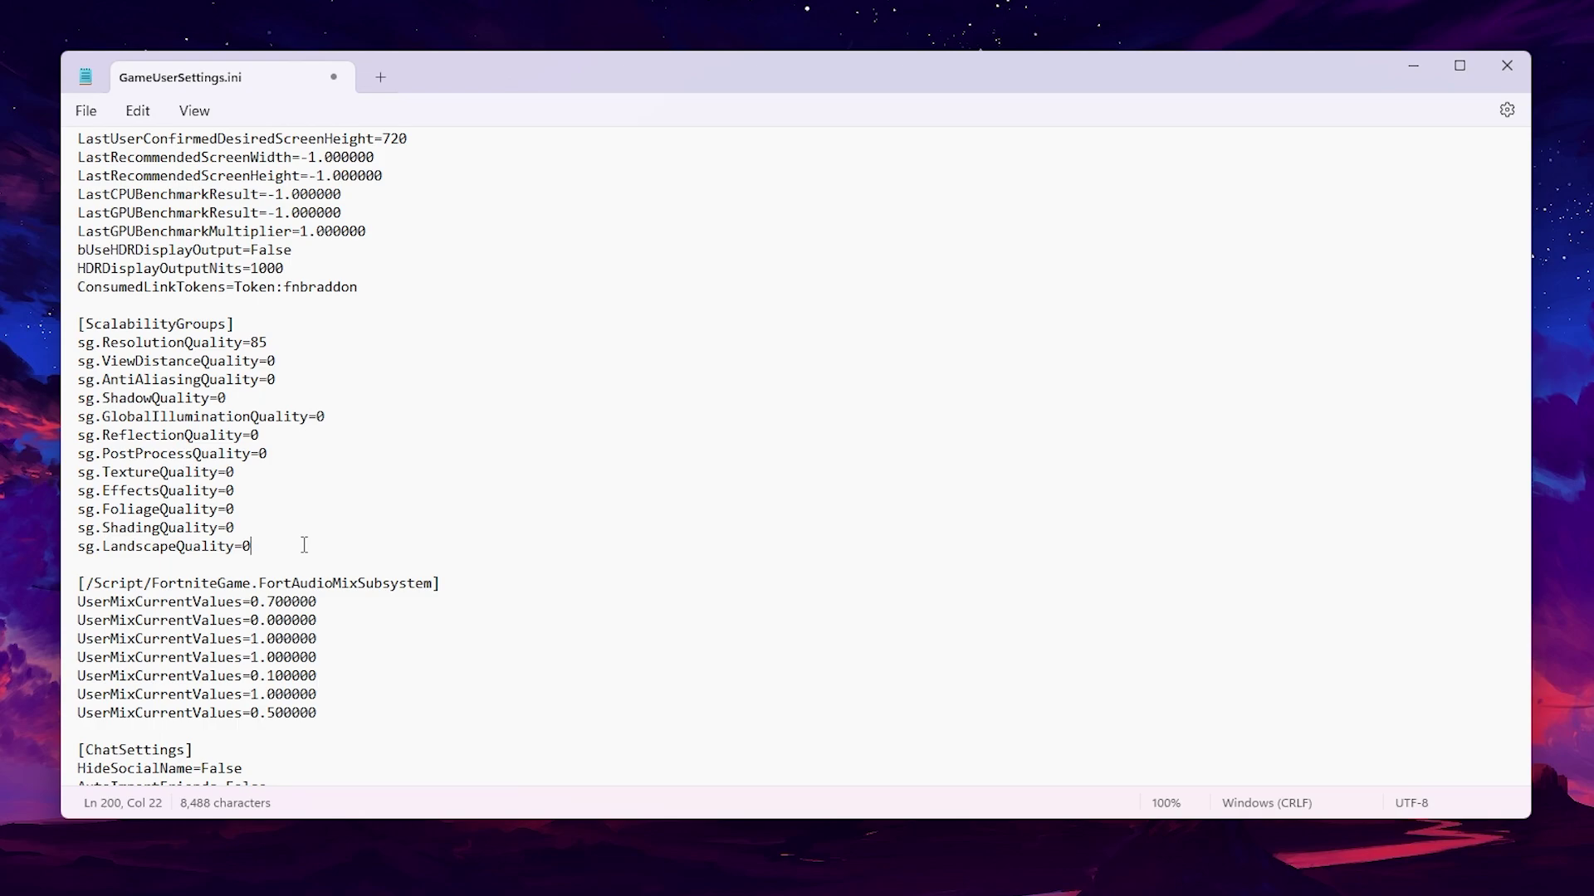
scroll(413, 506, "down", 10)
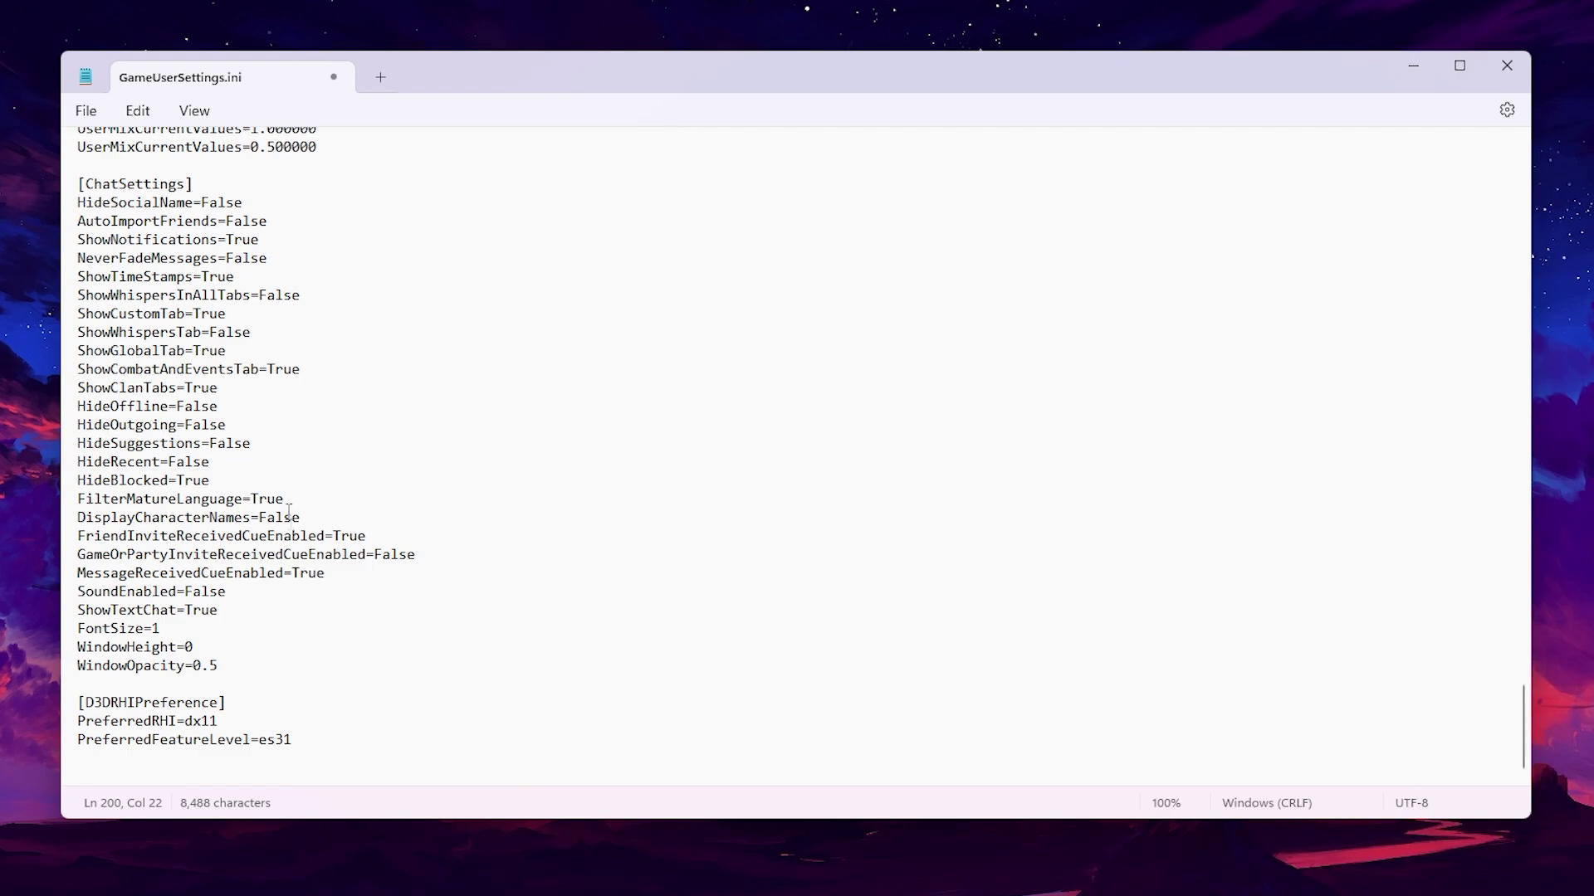
- Save GameUserSettings.ini twice using File > Save
left_click(91, 117)
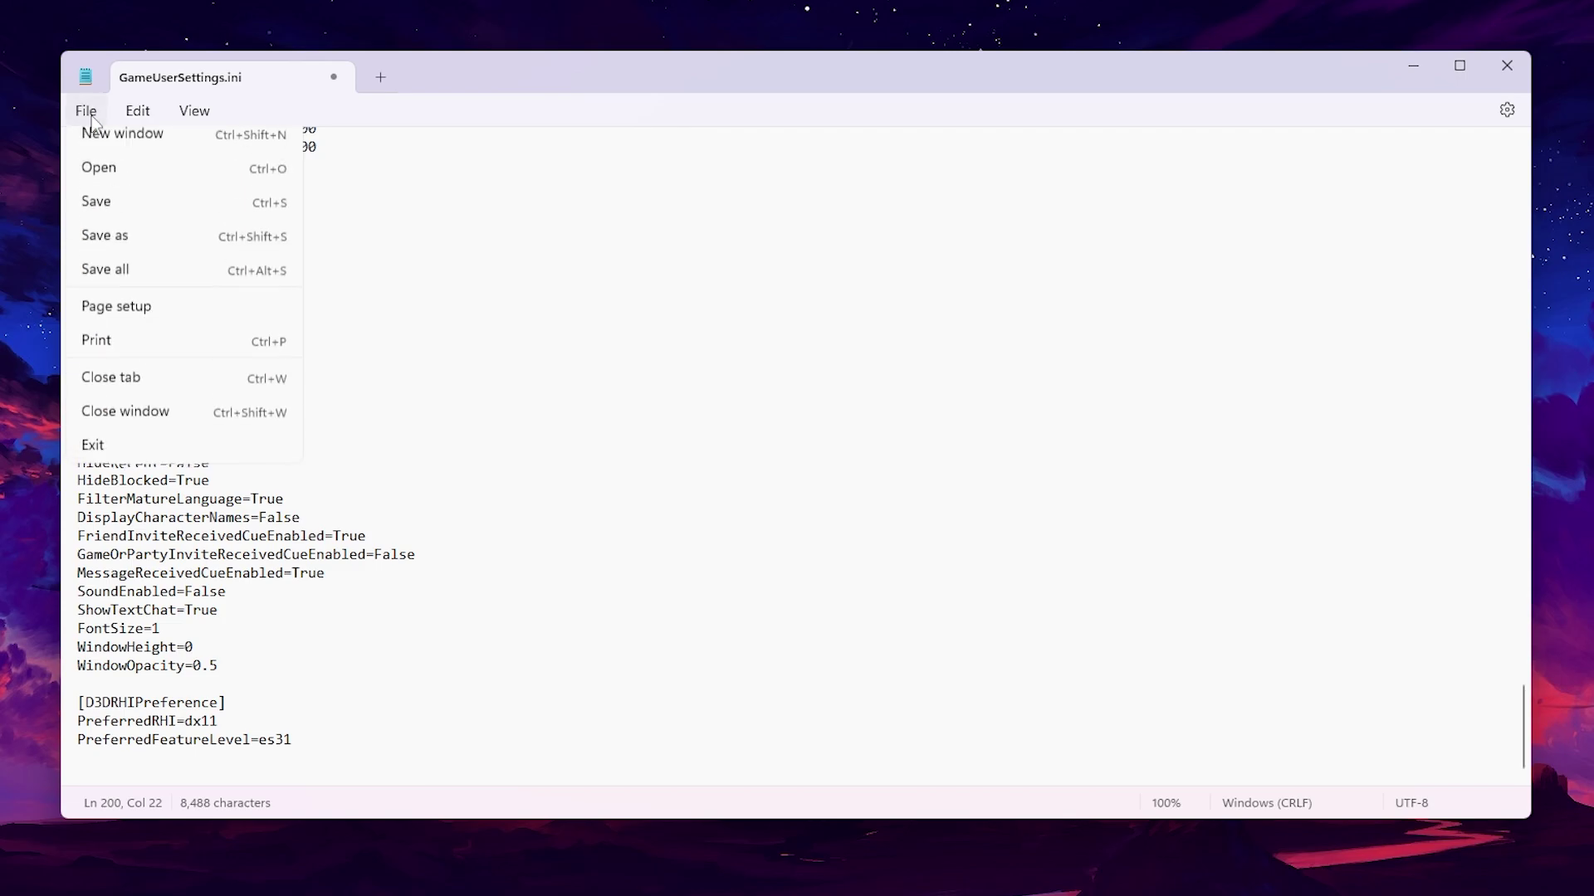
left_click(103, 250)
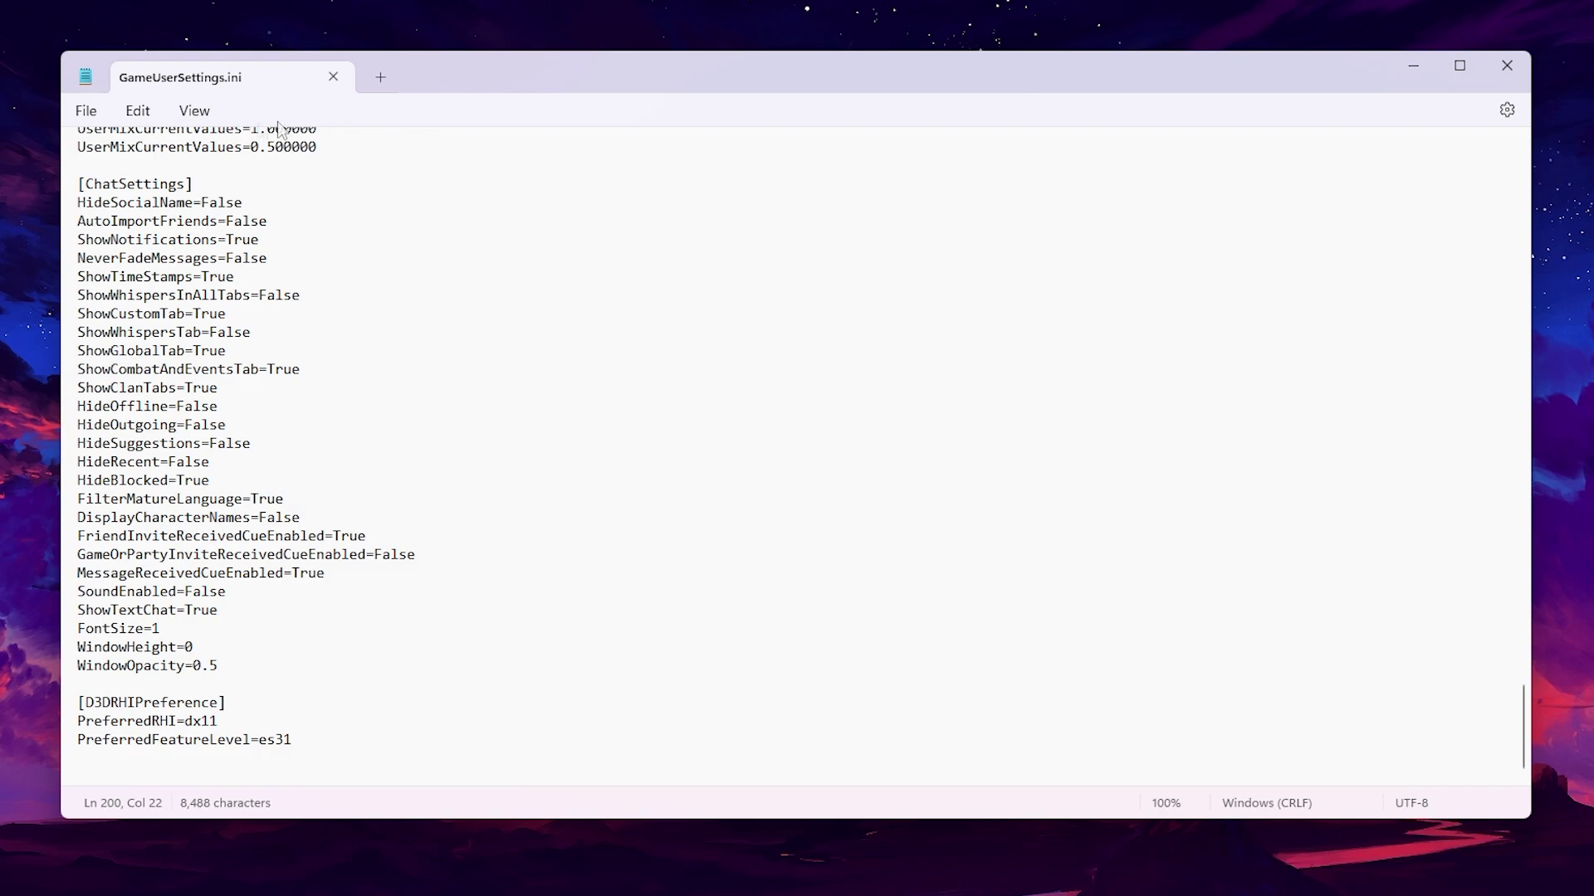
left_click(83, 111)
left_click(109, 264)
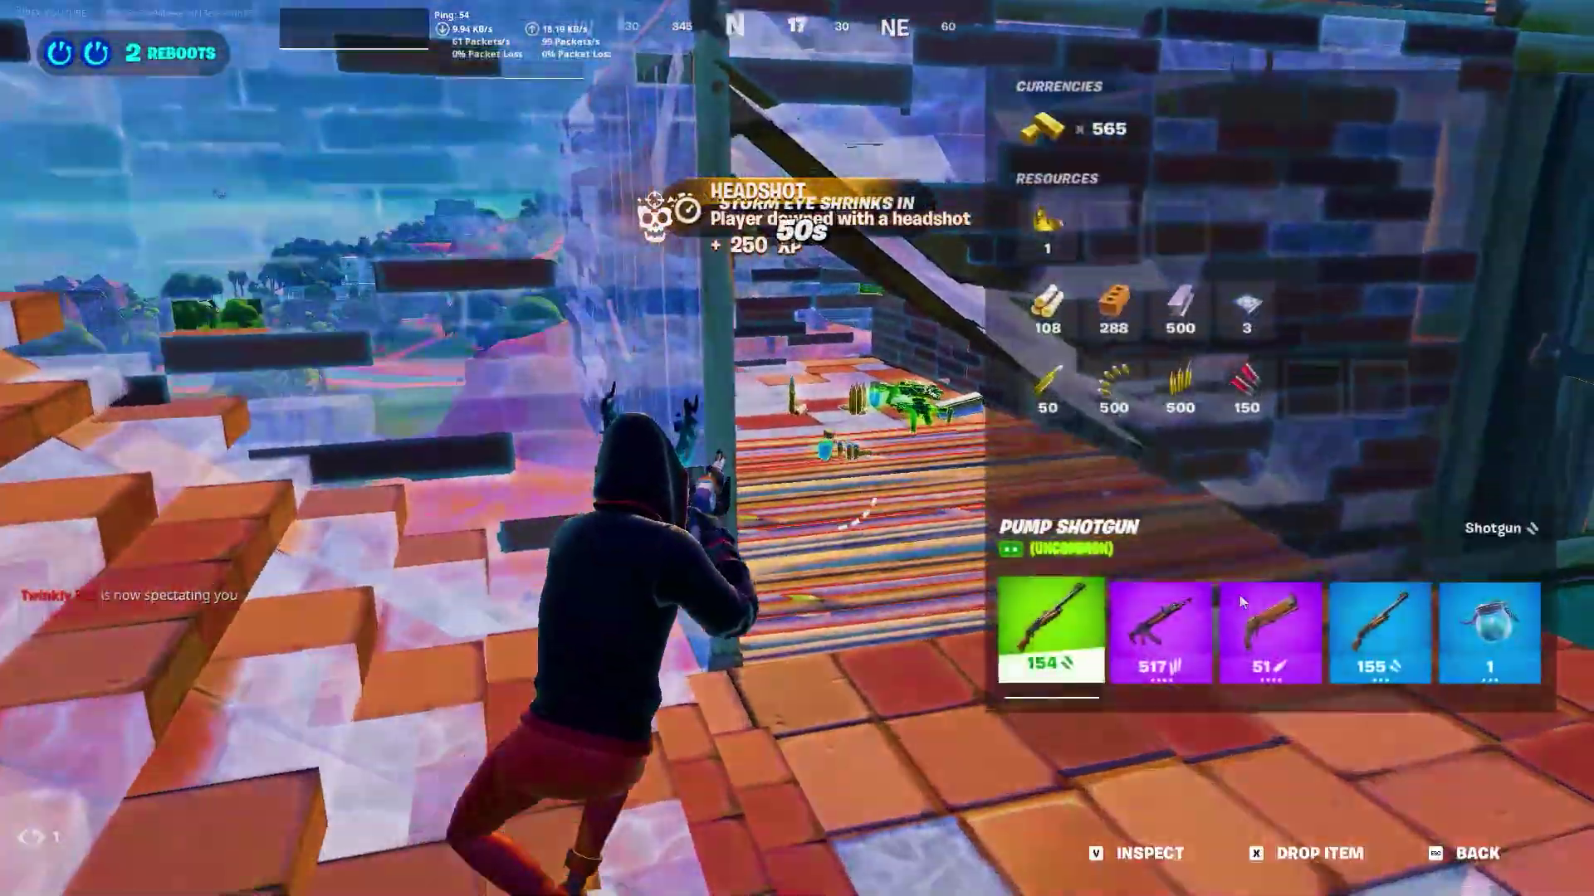
- Put the pump shotgun in inventory slot 1, then build ramps and climb onto the flat roof
left_click_drag(1380, 630, 581, 415)
key("Escape")
key("w")
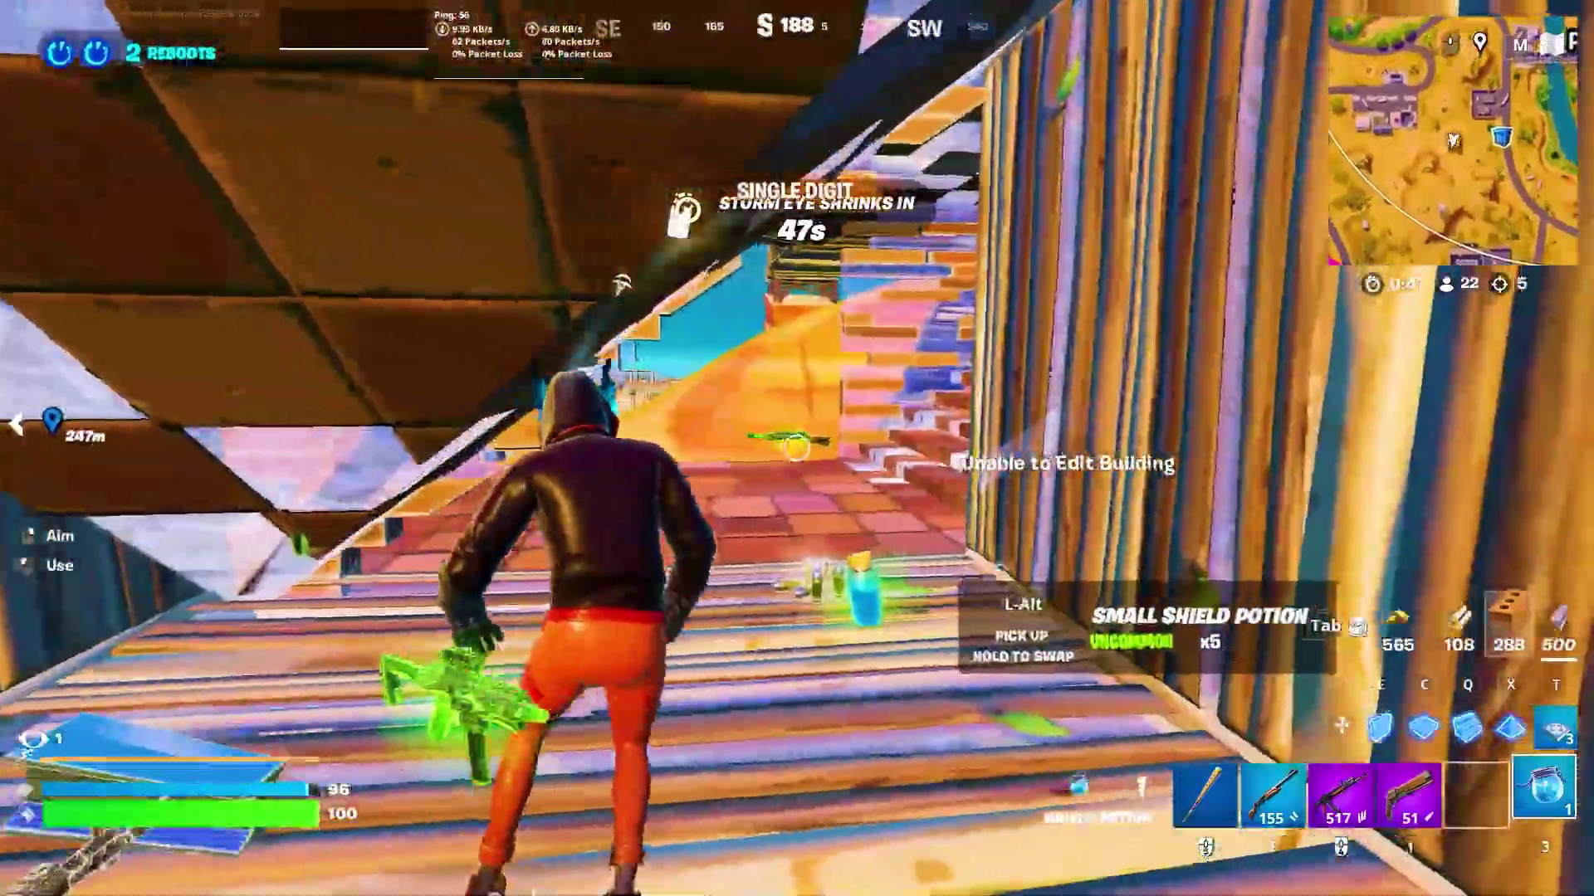
key("w")
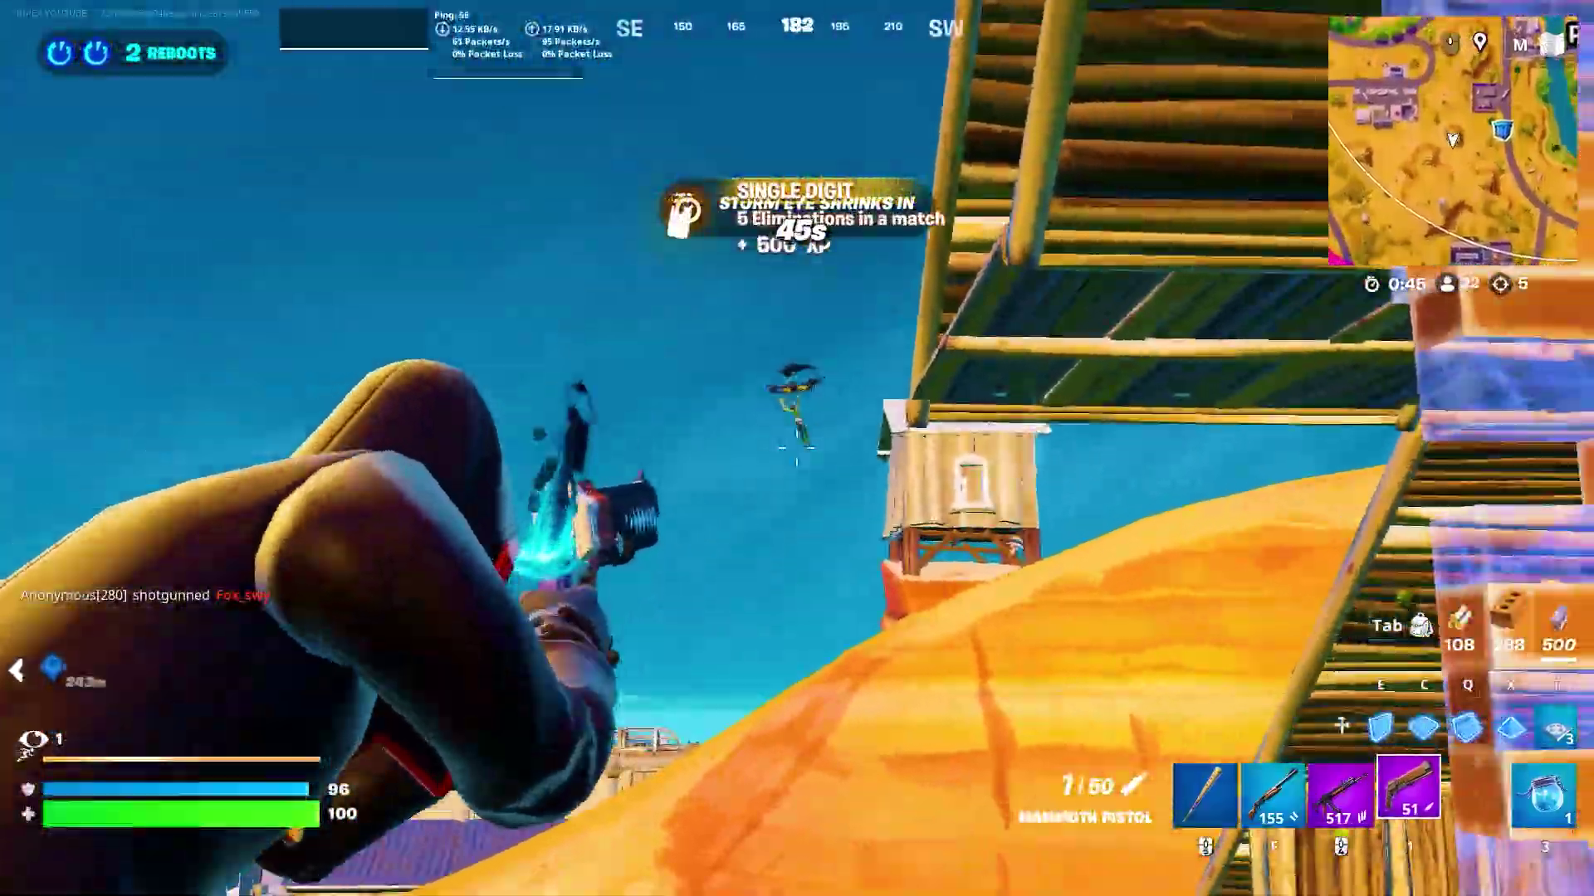
key("2")
key("w")
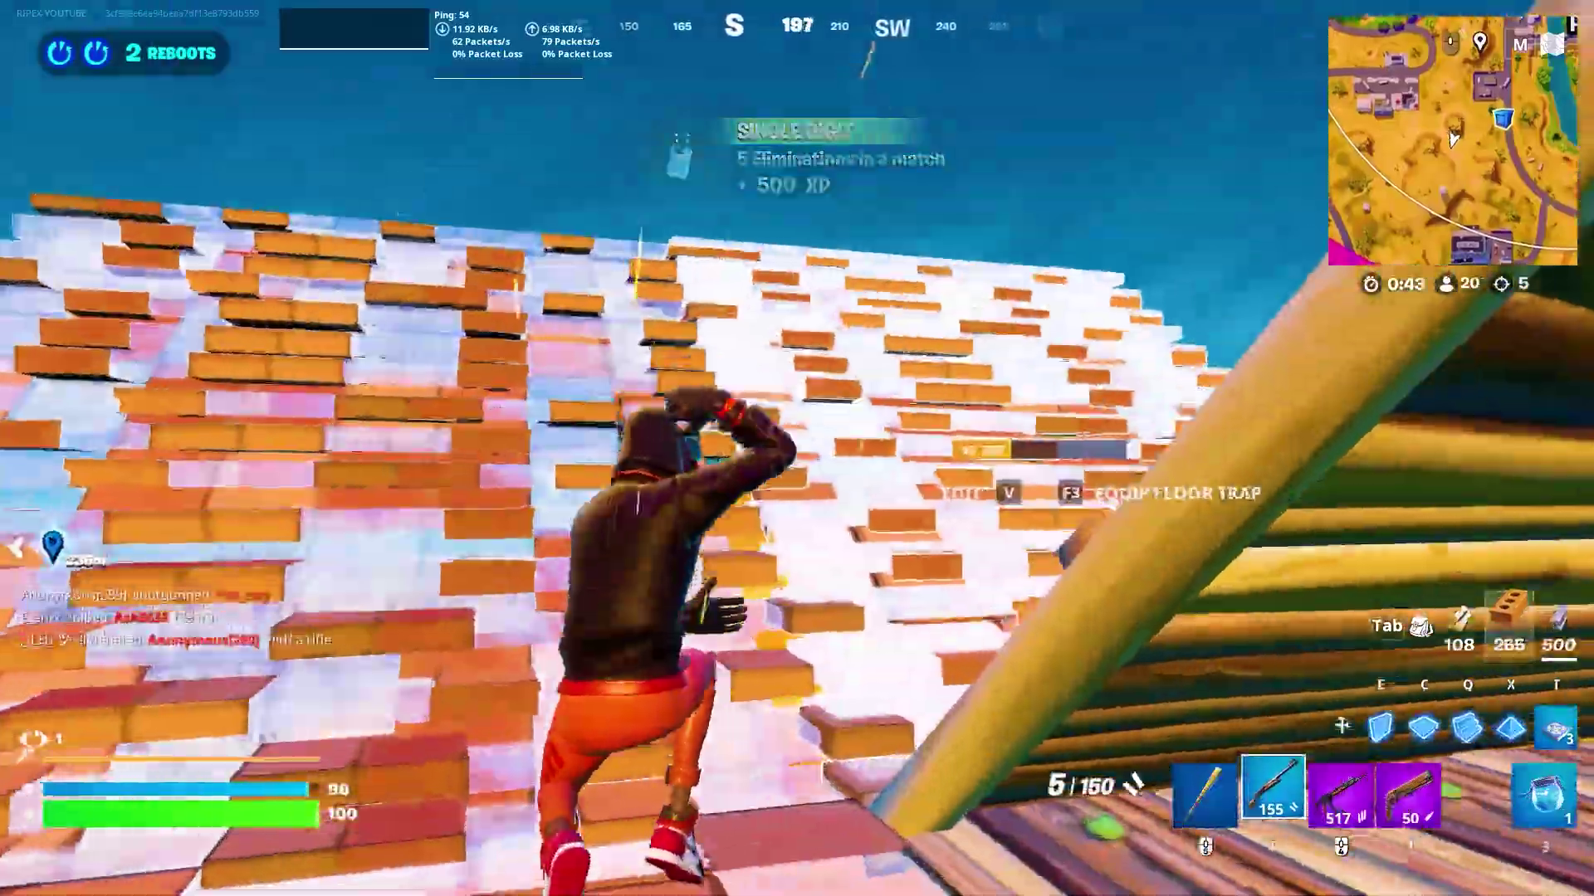
key("w")
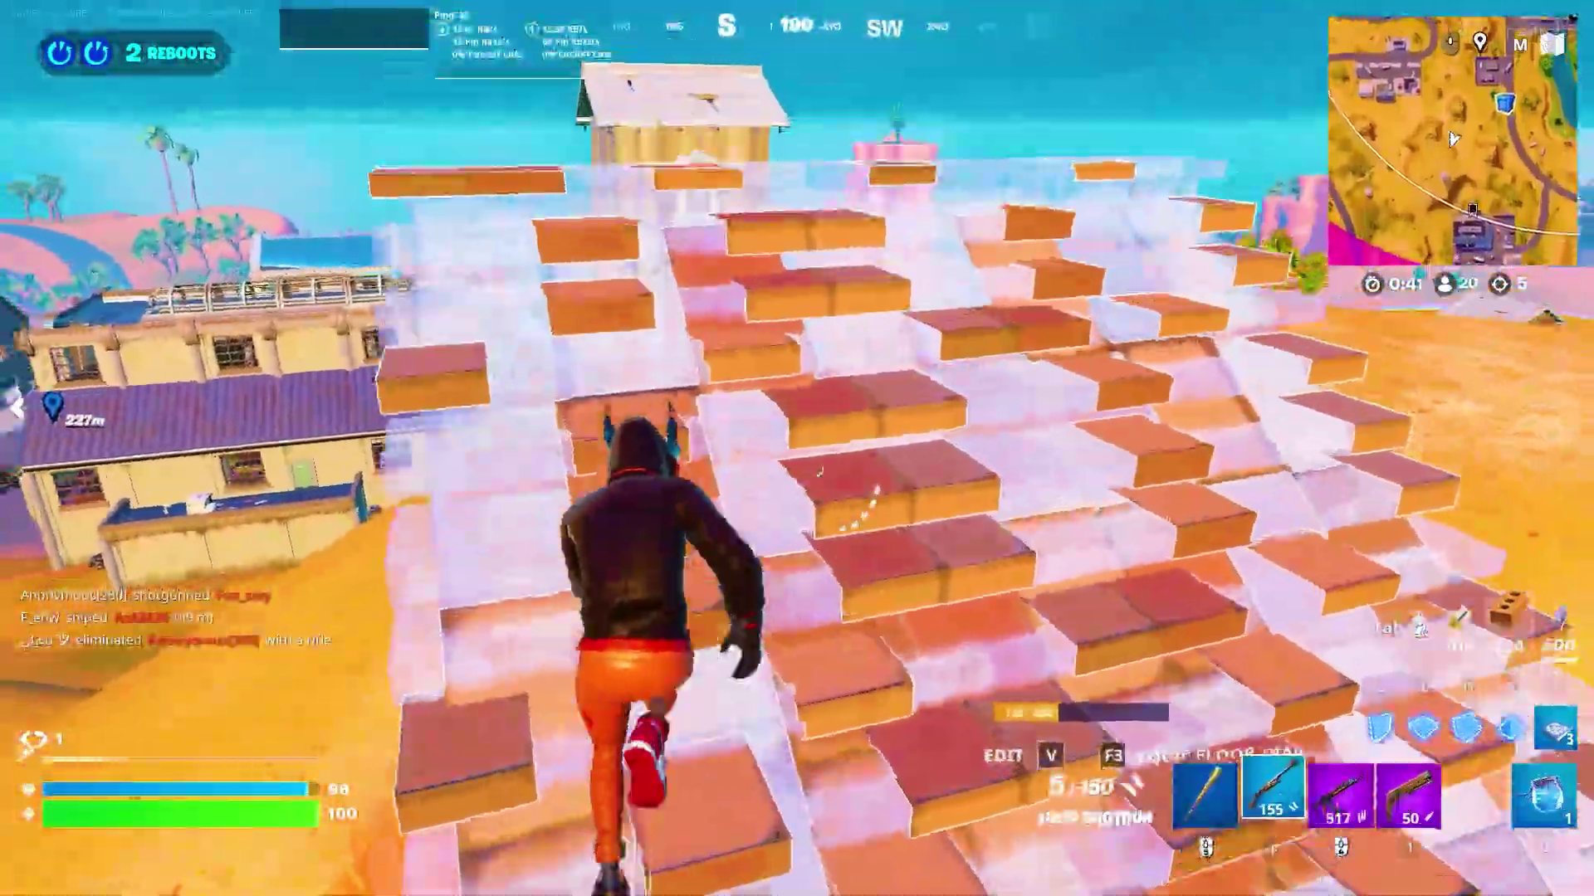